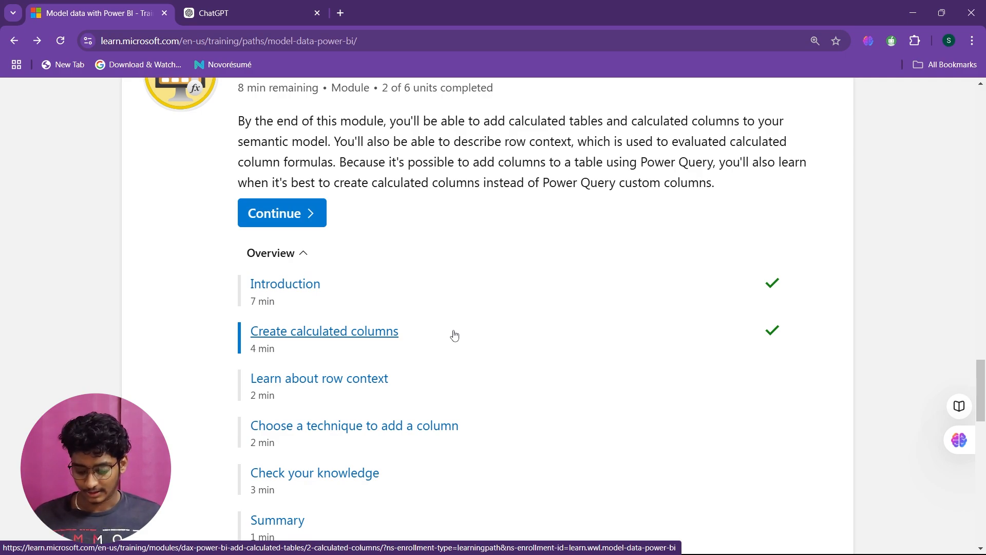
- Switch to the Notion page "Create calculated columns" and expand the "Creating a Fiscal year" section
key(alt+Tab)
key(alt+Tab)
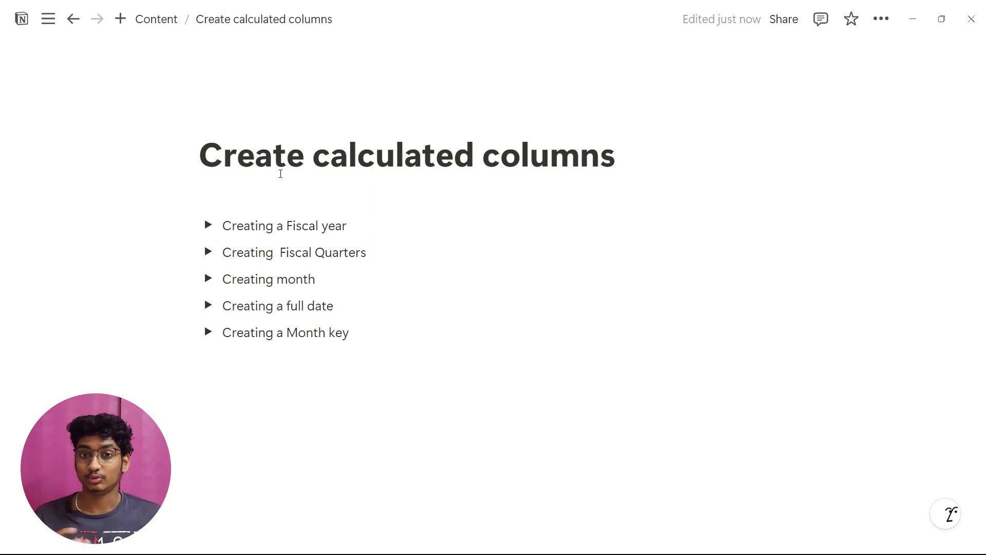
key(alt+Tab)
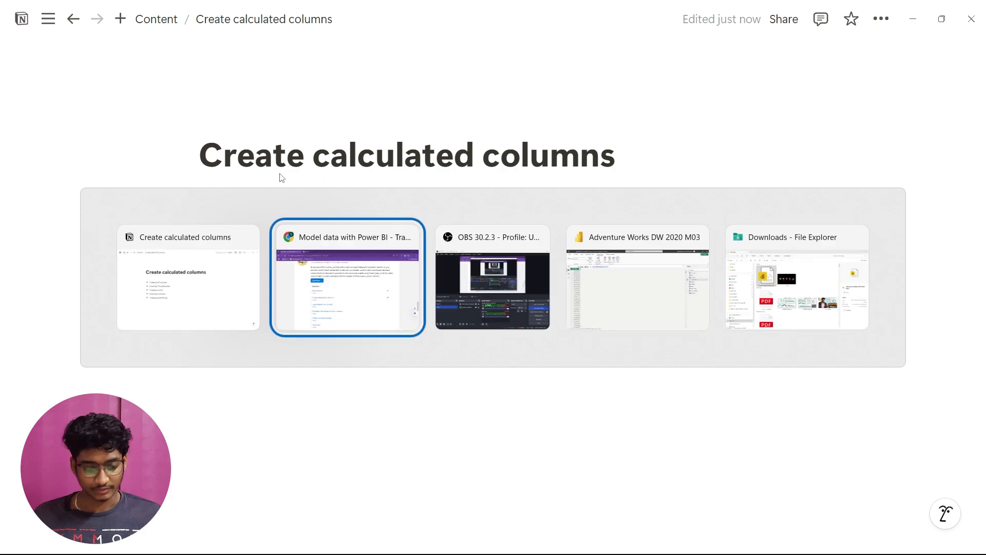
key(alt+Tab)
key(alt+Tab)
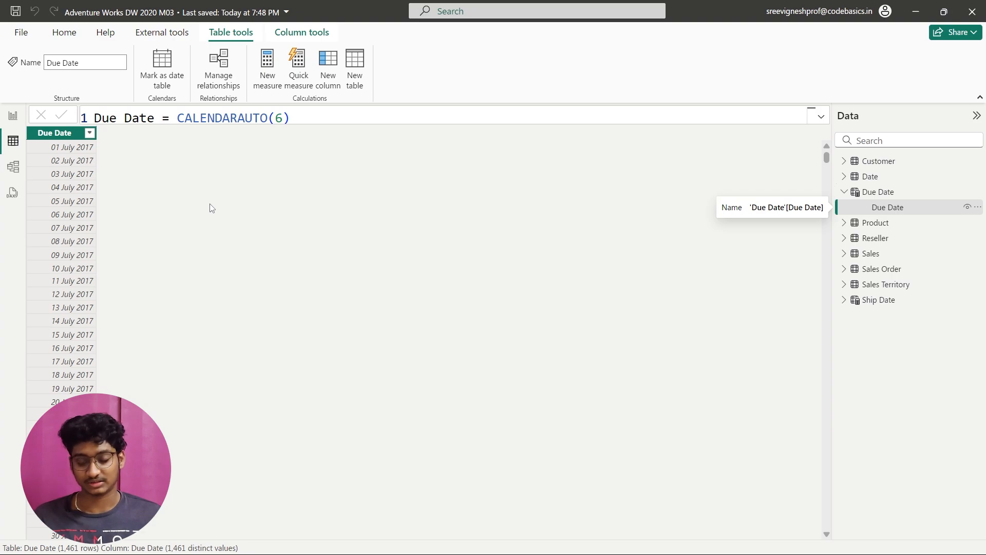
key(alt+Tab)
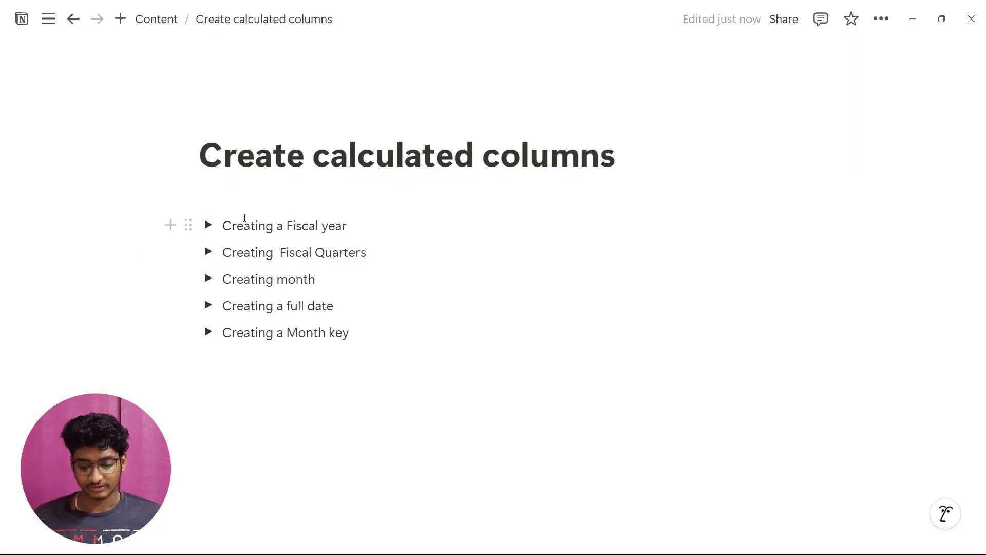
click(209, 226)
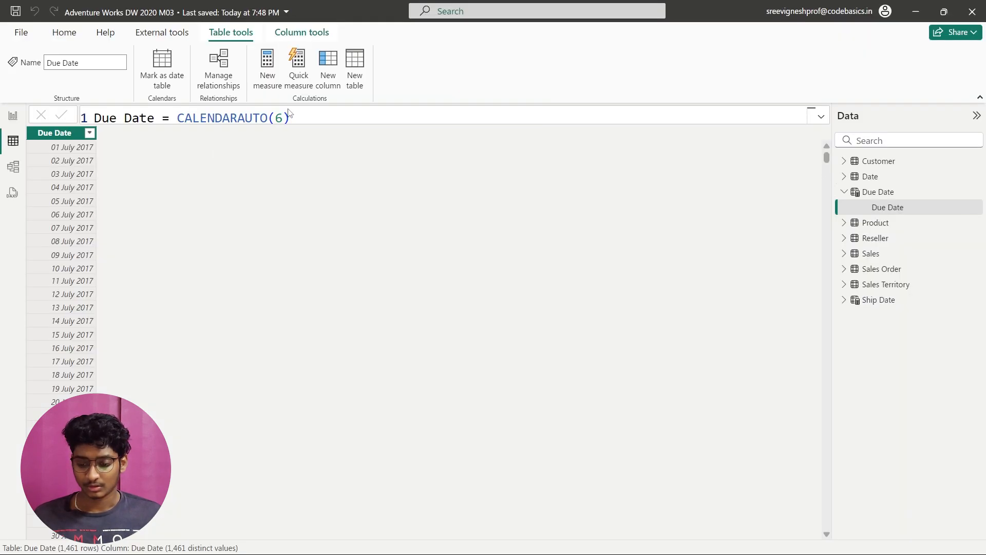
- Switch to Power BI, add a new calculated column to the Due Date table and clear its default formula
key(alt+Tab)
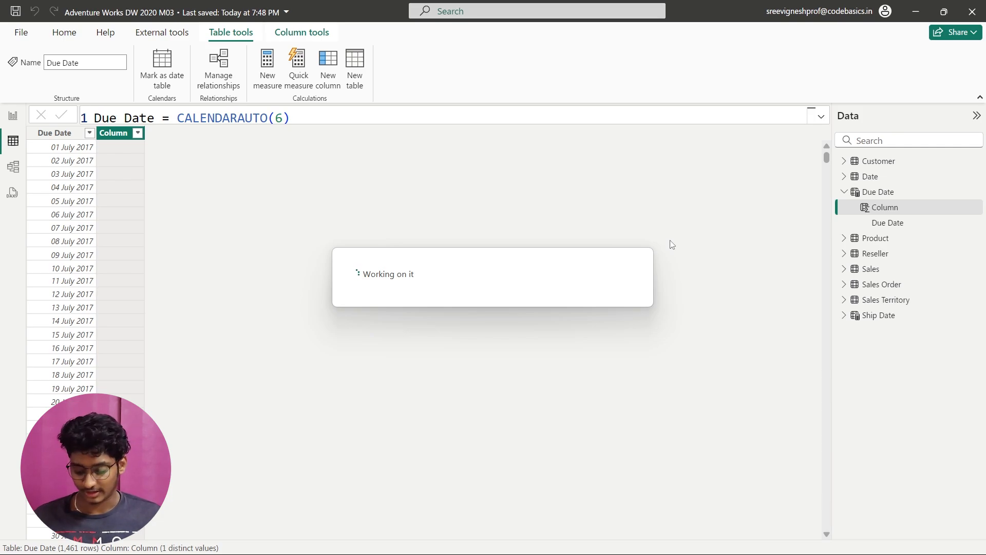
click(822, 122)
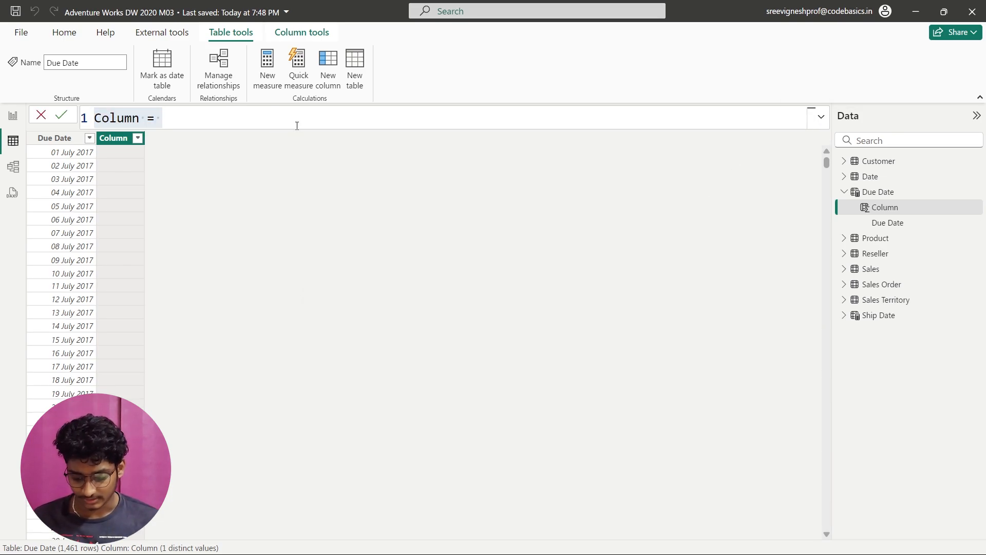
key(ctrl+a)
key(BackSpace)
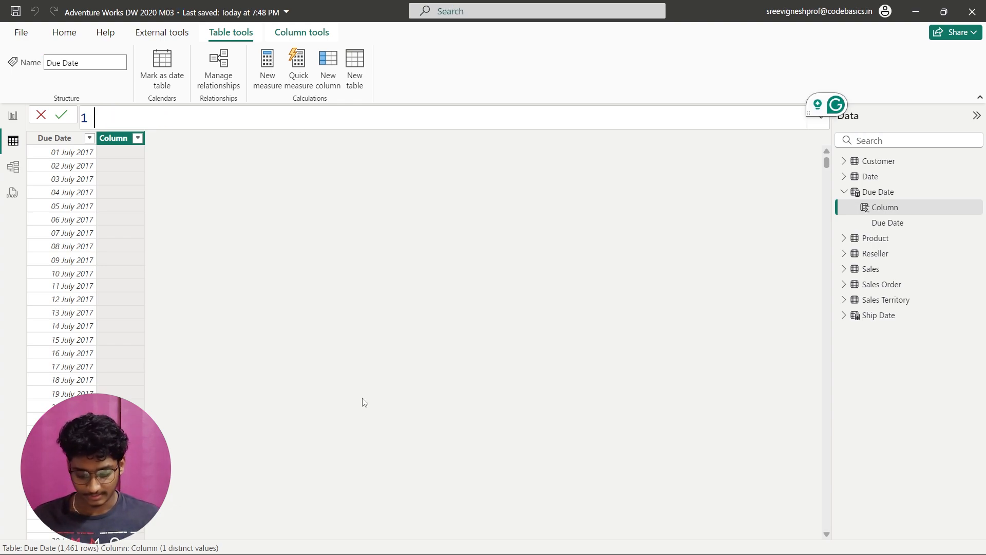
- Copy the due date fiscal year code from the Notion notes and paste it as the new column's formula in Power BI, enlarging the formula text
key(alt+Tab)
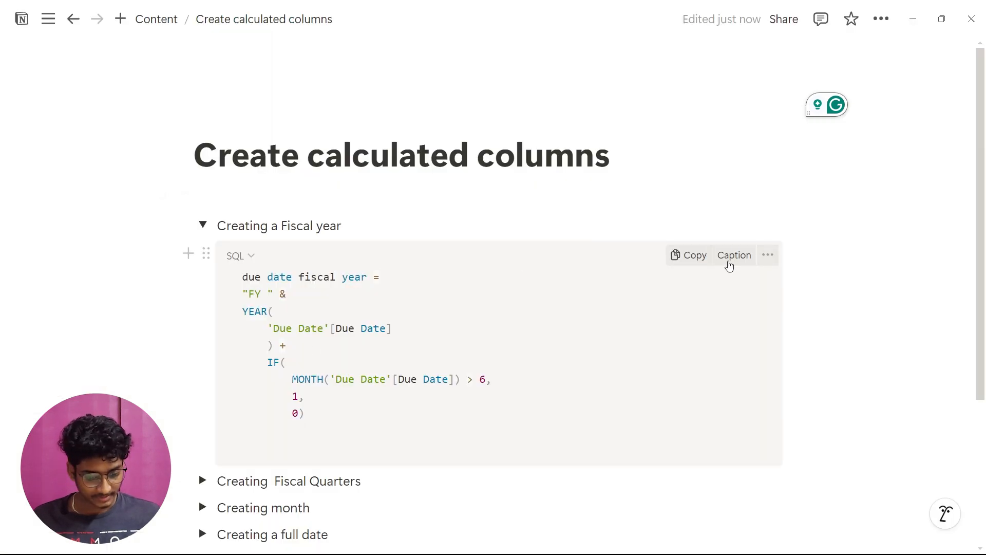
click(689, 256)
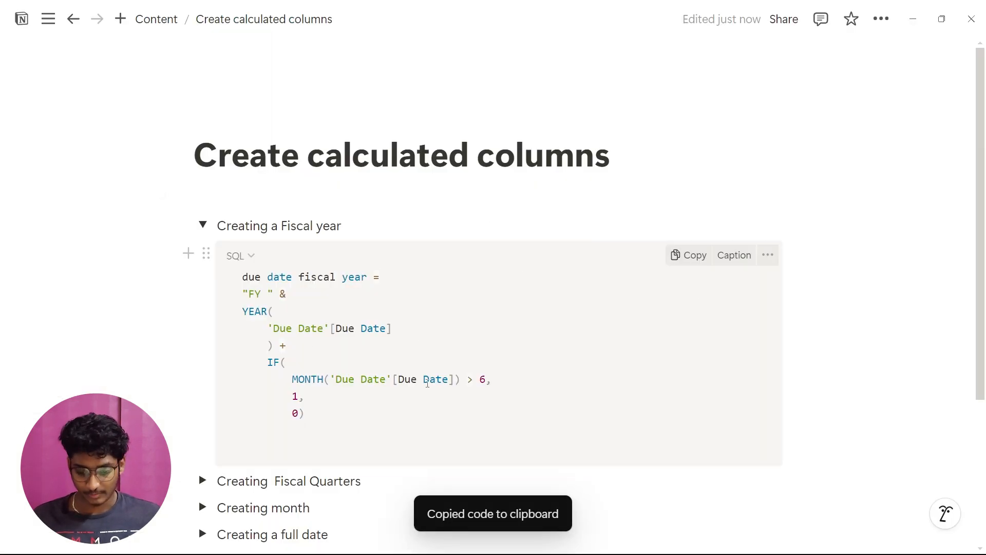
key(alt+Tab)
key(ctrl+v)
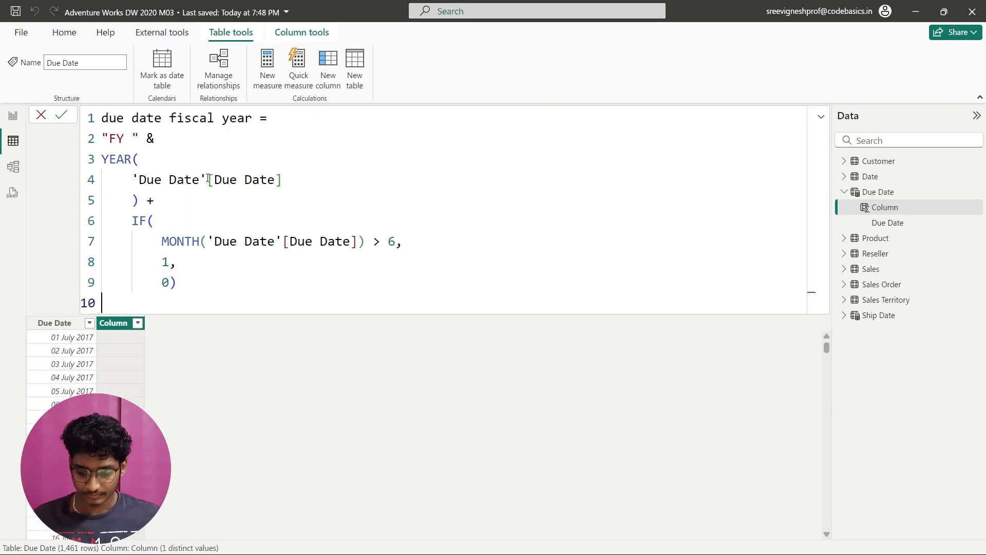
ctrl+scroll(532, 185, up, 5)
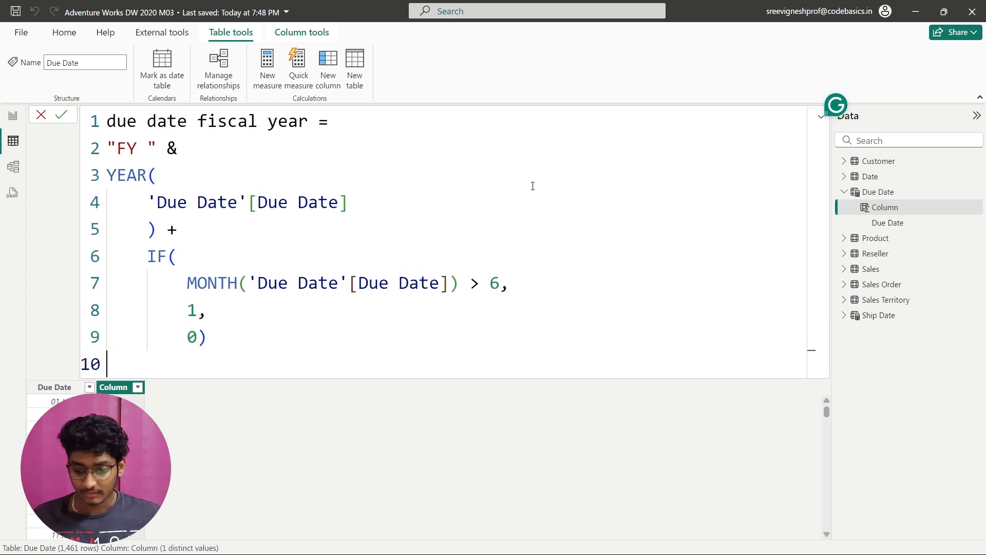
ctrl+scroll(532, 186, up, 3)
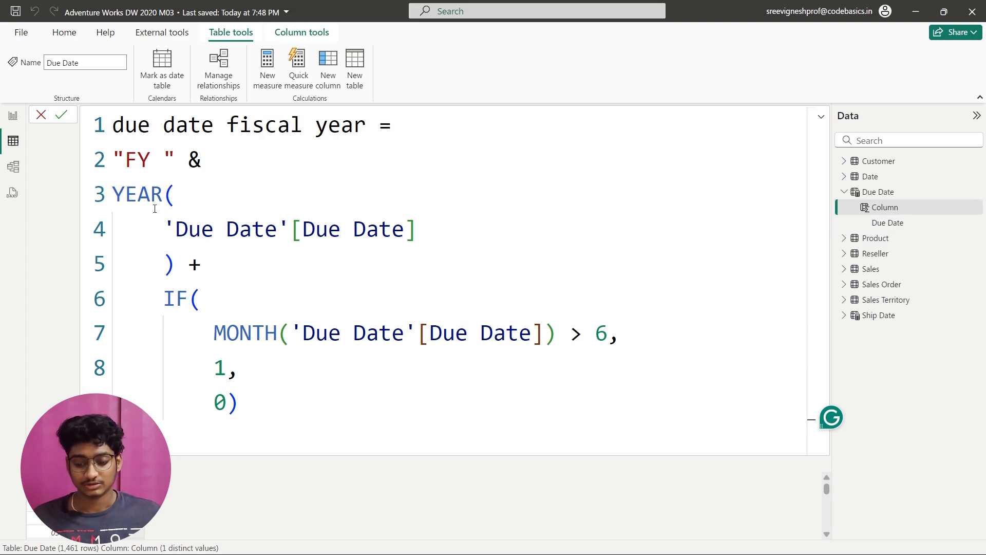
- Examine the formula's "FY " text, the & operator and the YEAR function with its 'Due Date'[Due Date] argument
drag(113, 159, 194, 171)
click(194, 170)
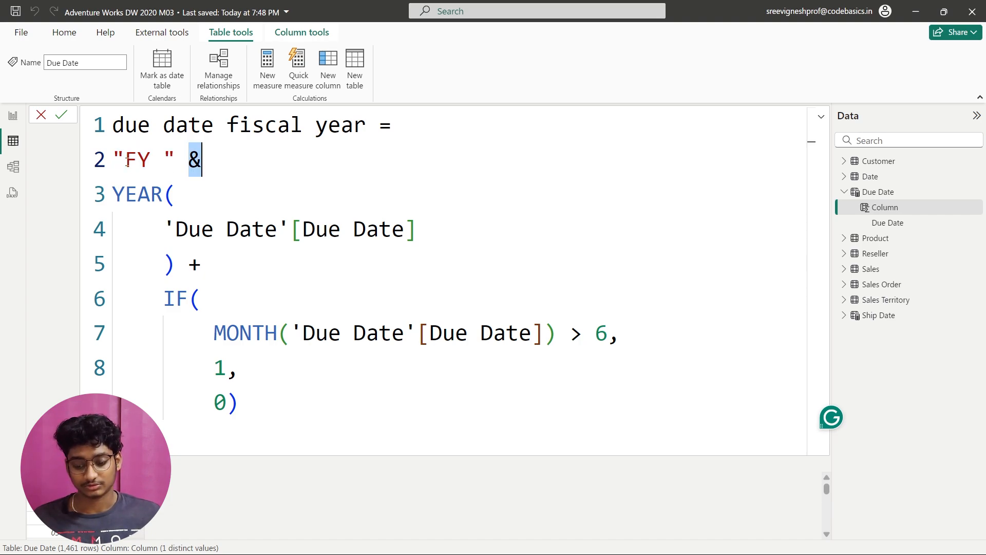
drag(113, 160, 199, 163)
click(189, 163)
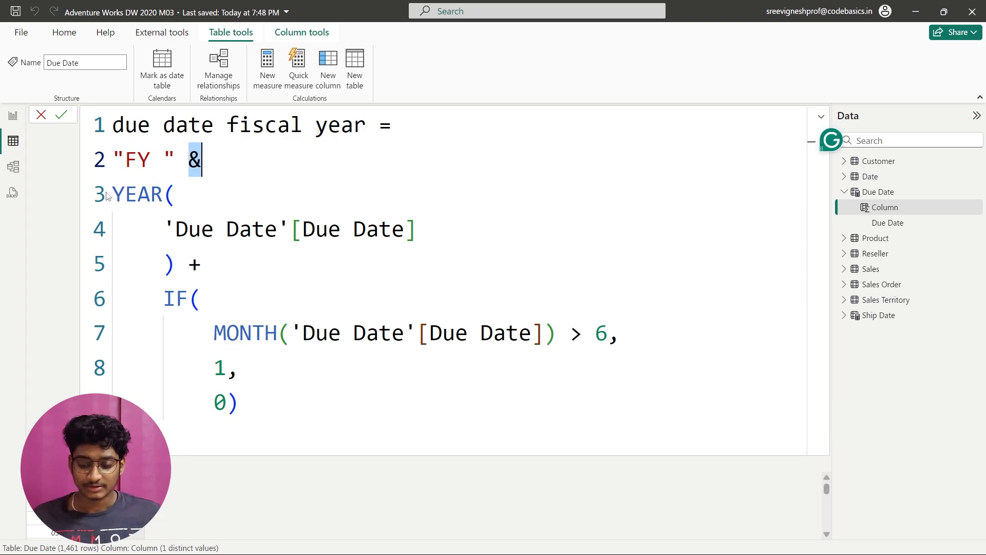
drag(116, 188, 177, 191)
drag(176, 229, 433, 229)
click(152, 264)
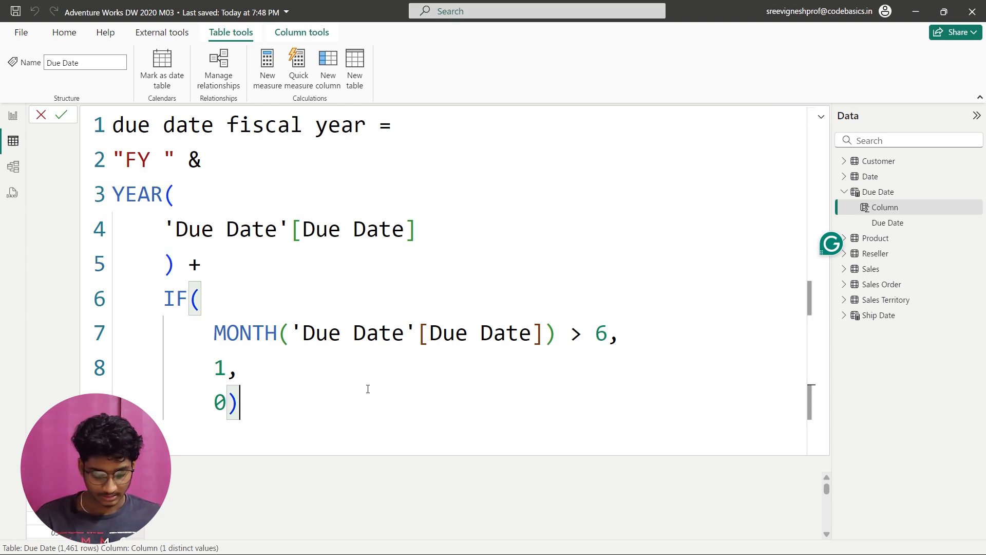
- Commit the due date fiscal year formula and collapse the formula bar to a single line
key(Return)
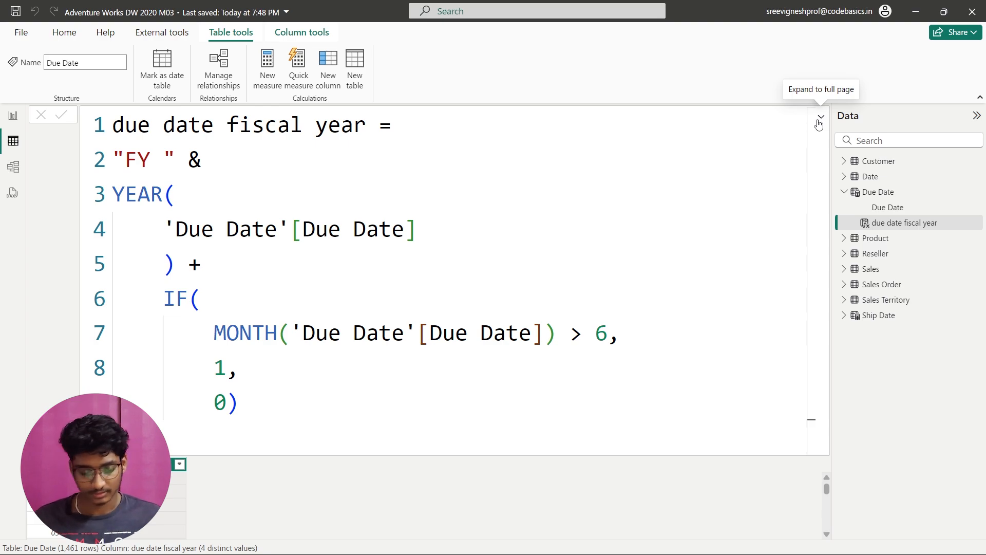
click(820, 120)
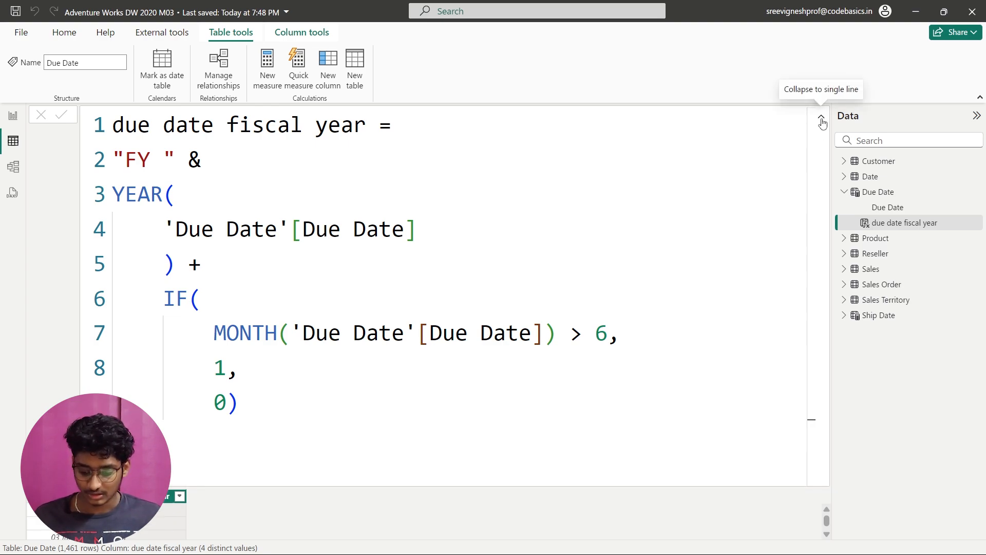
click(822, 123)
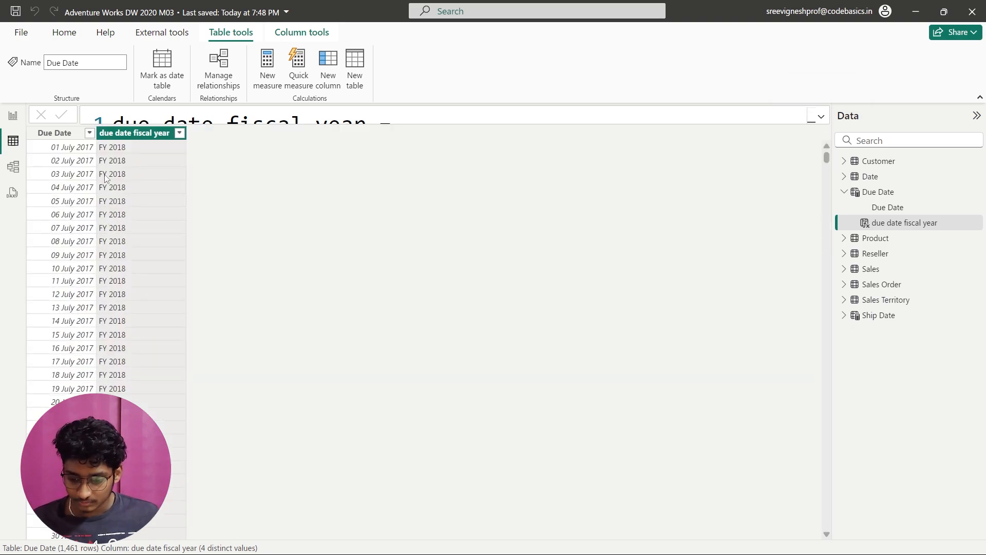
- Compare the Due Date and due date fiscal year columns across the rows, particularly around the June to July 2019 changeover
click(74, 149)
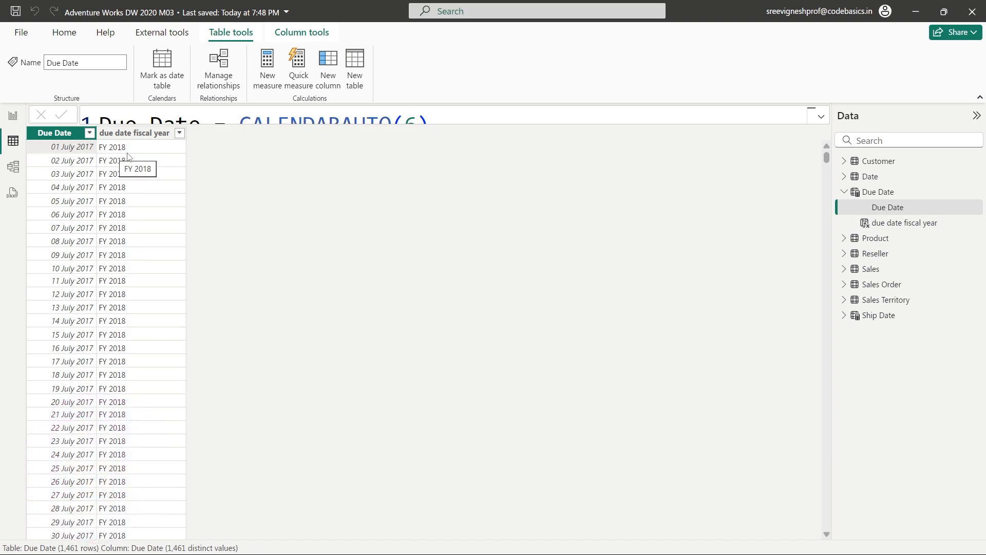
scroll(127, 157, down, 20)
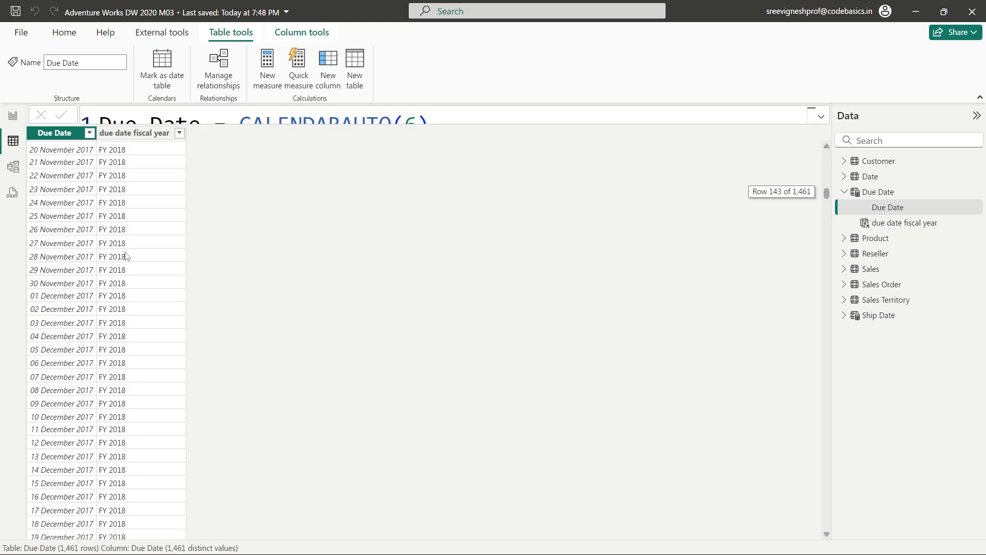
scroll(127, 255, down, 20)
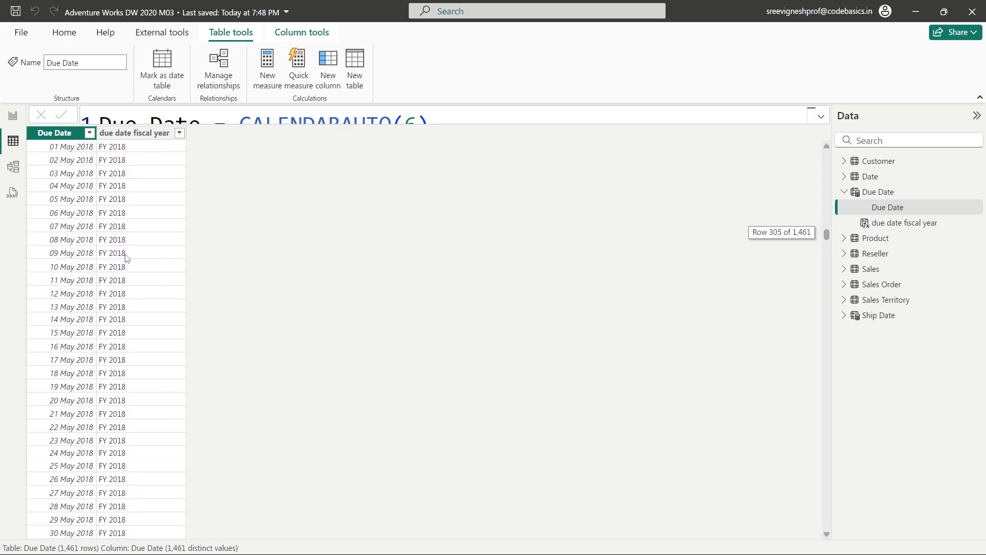
scroll(127, 257, down, 20)
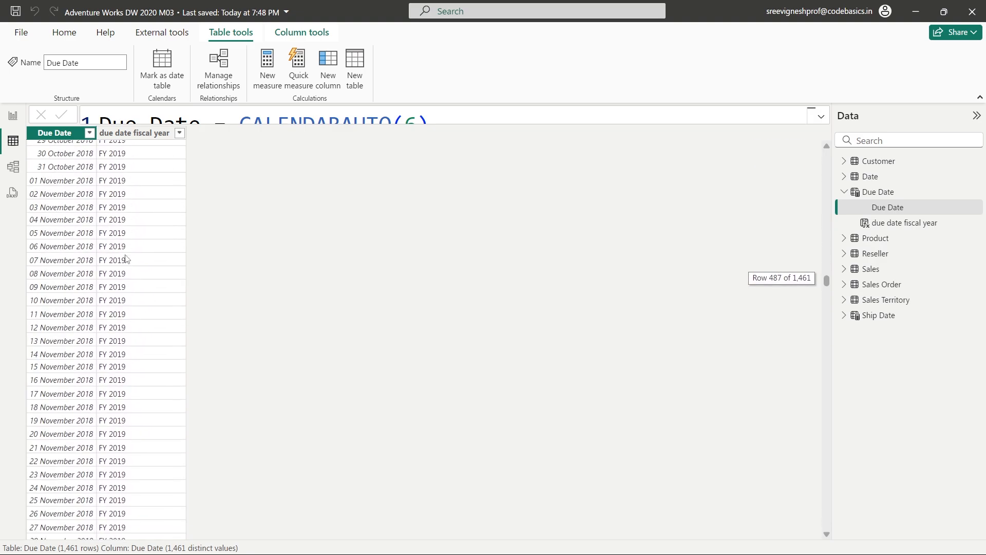
scroll(127, 258, down, 20)
scroll(125, 257, down, 20)
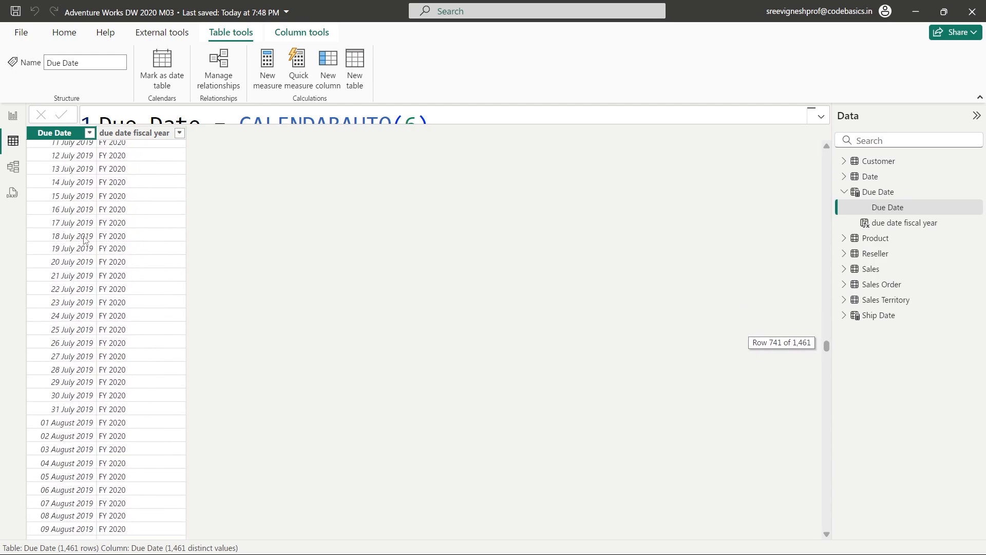
scroll(85, 240, up, 5)
scroll(79, 250, up, 4)
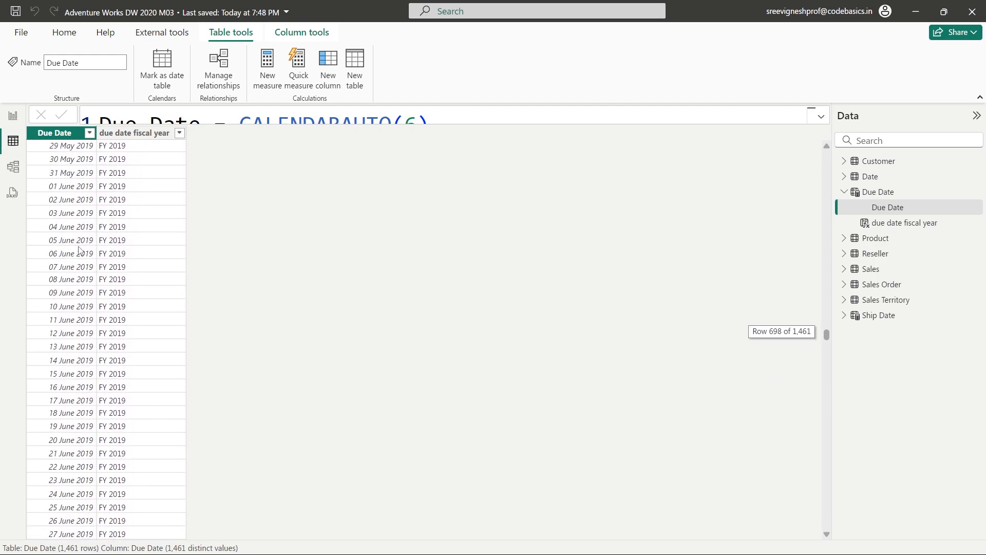
scroll(87, 287, up, 2)
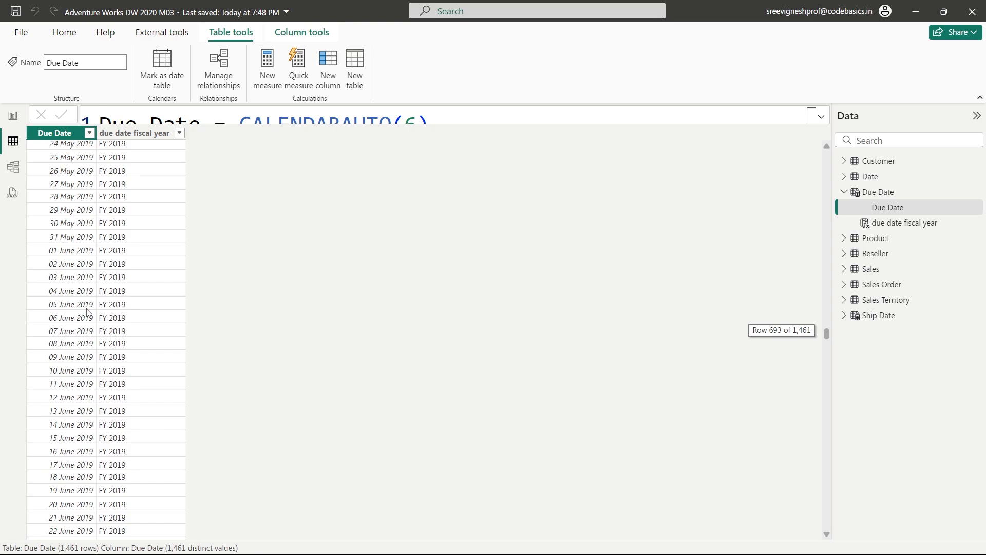
scroll(86, 311, down, 2)
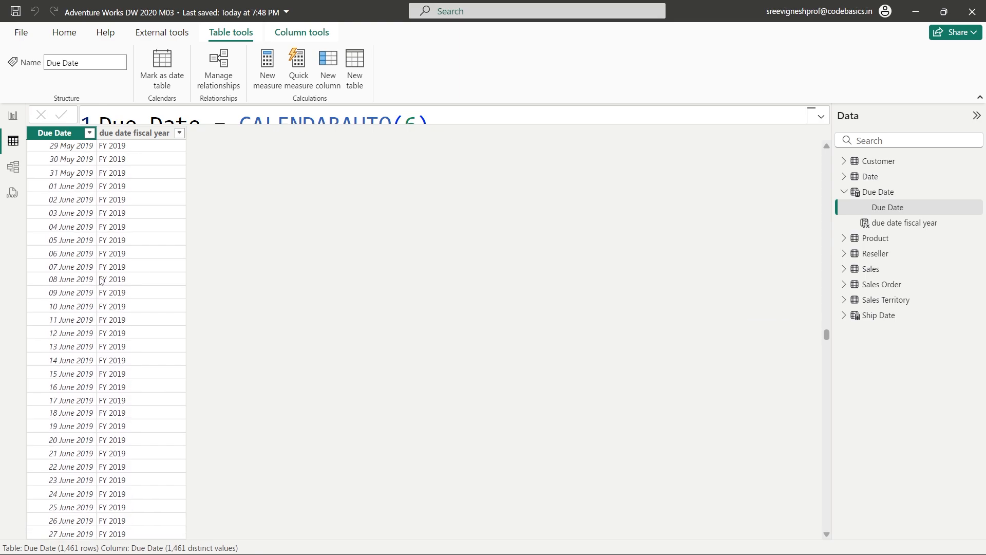
scroll(82, 340, down, 3)
scroll(93, 340, down, 2)
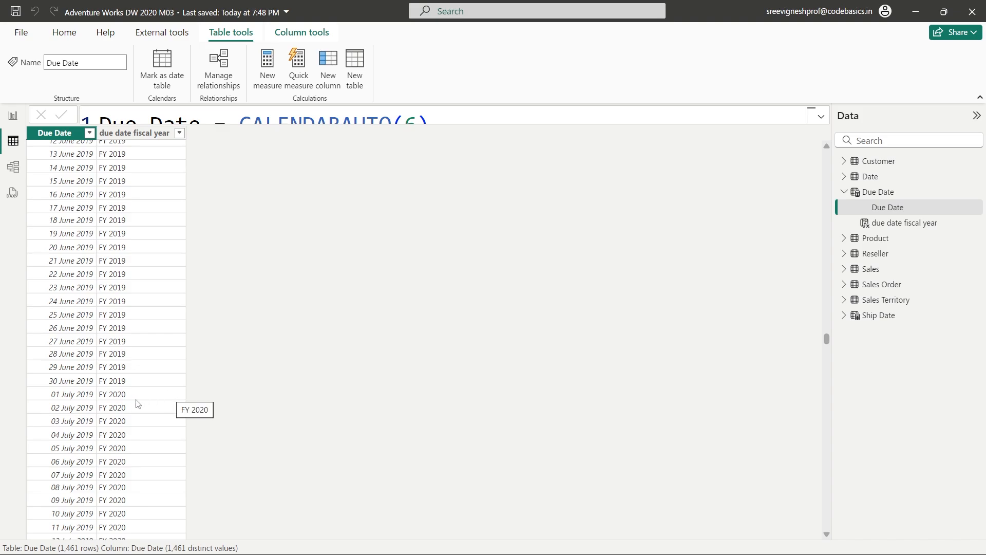
scroll(138, 404, up, 20)
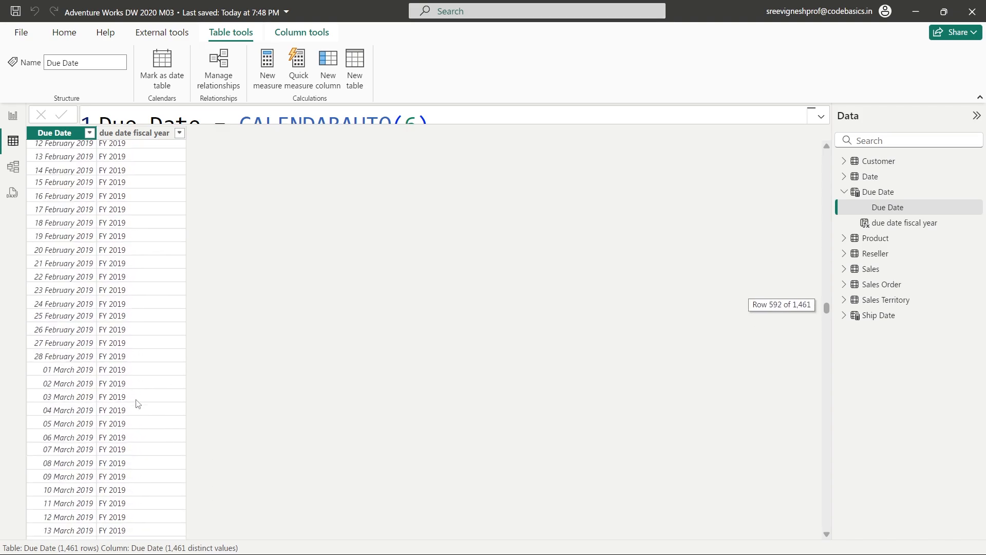
scroll(138, 403, up, 20)
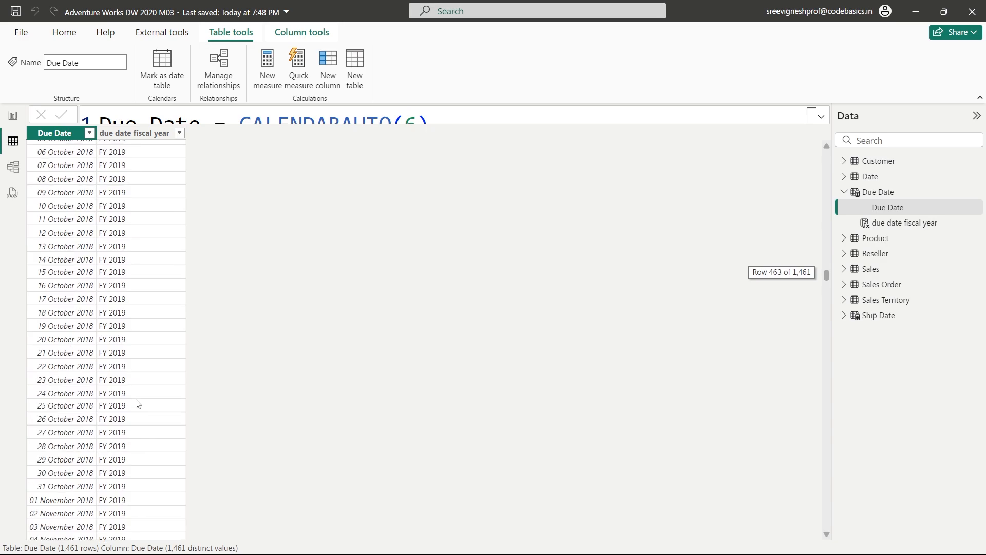
- Remove the 0 argument from the IF function in the due date fiscal year formula and commit the change
click(821, 117)
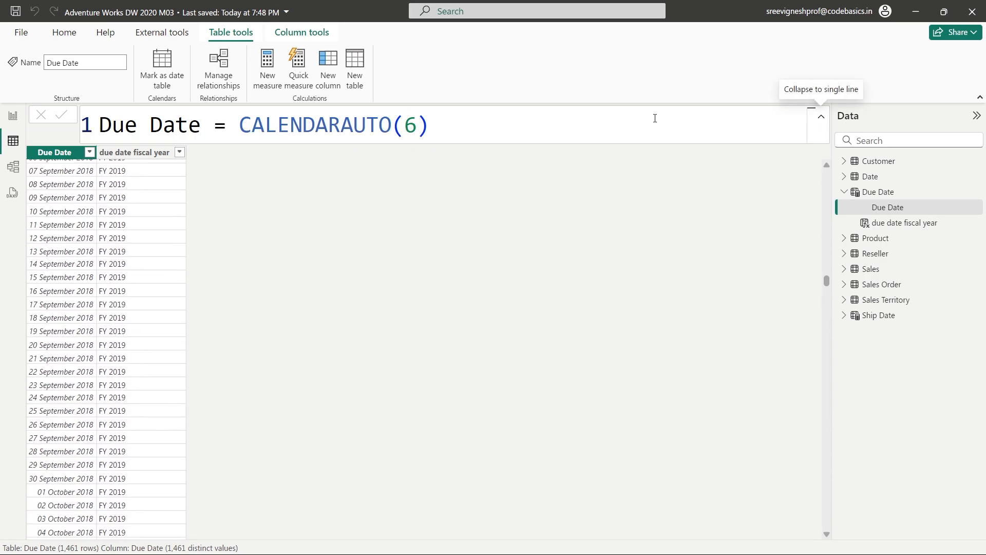
click(131, 153)
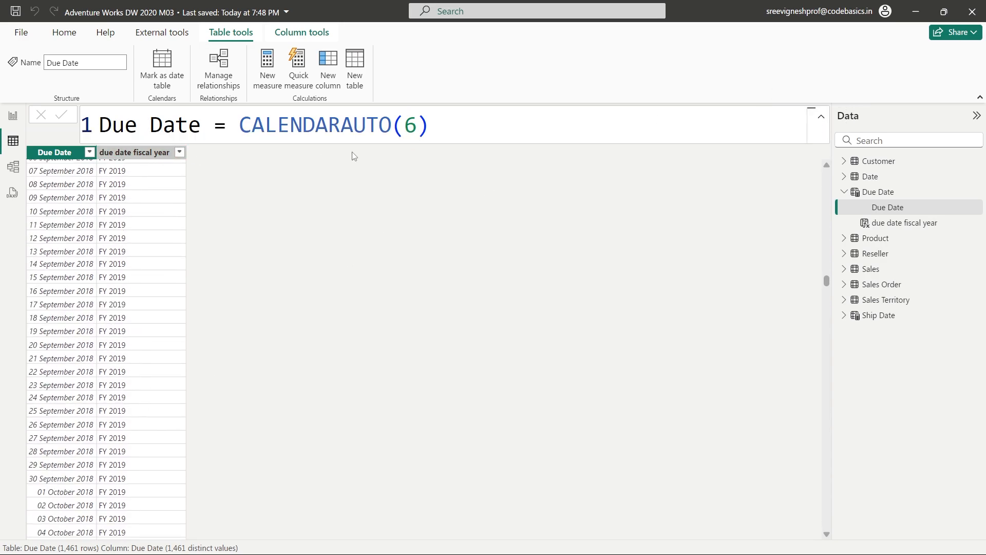
click(823, 120)
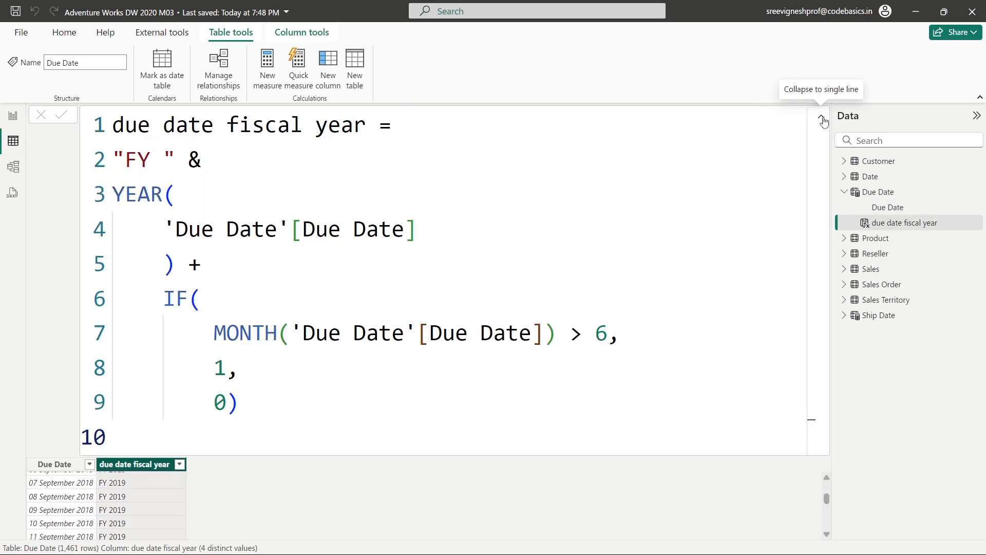
double_click(233, 395)
key(BackSpace)
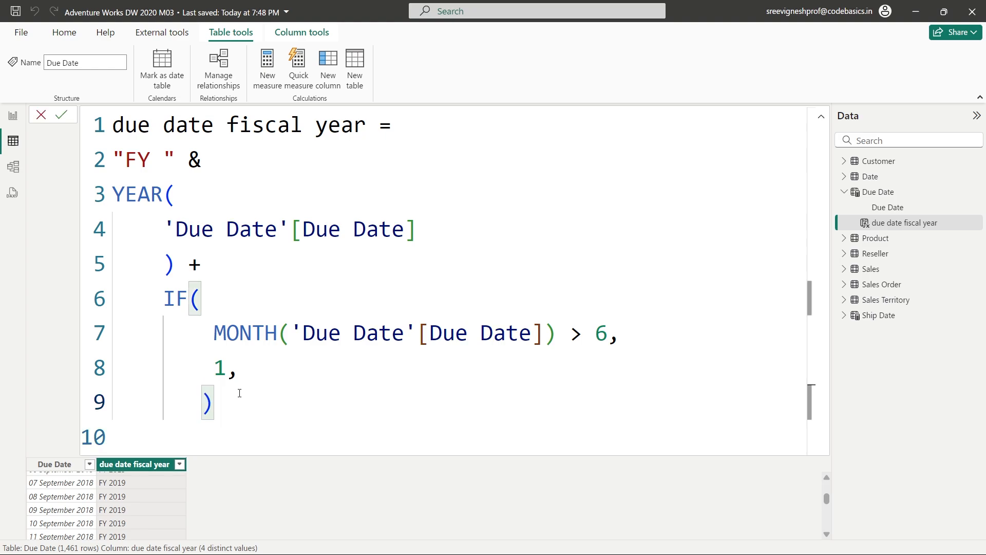
key(Return)
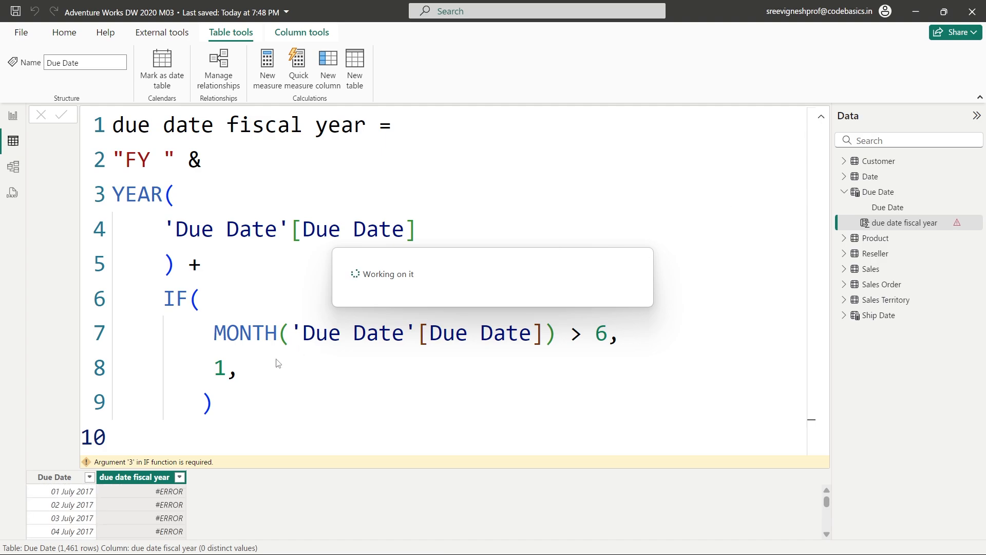
- Remove the trailing comma after 1 in the due date fiscal year formula's IF function, commit it and collapse the formula bar
click(243, 382)
key(BackSpace)
key(Return)
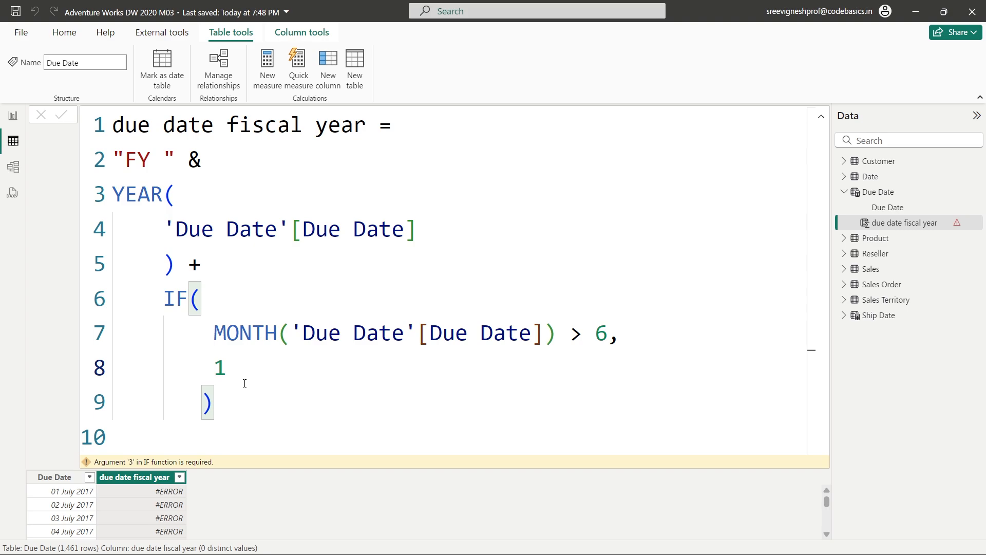
click(820, 119)
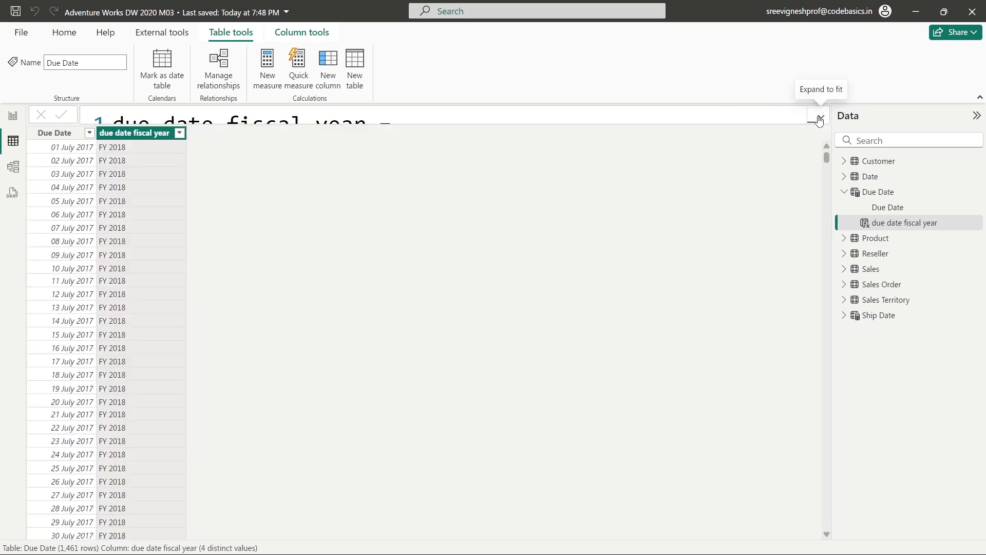
- Compare the Due Date and due date fiscal year columns from July 2017 onward, particularly around the June to July 2018 changeover
click(61, 149)
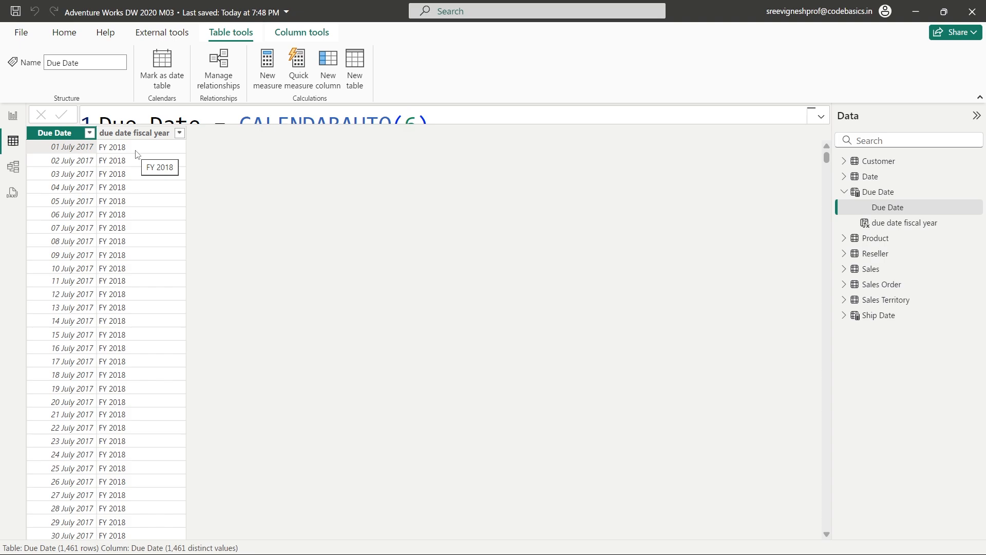
scroll(136, 154, down, 20)
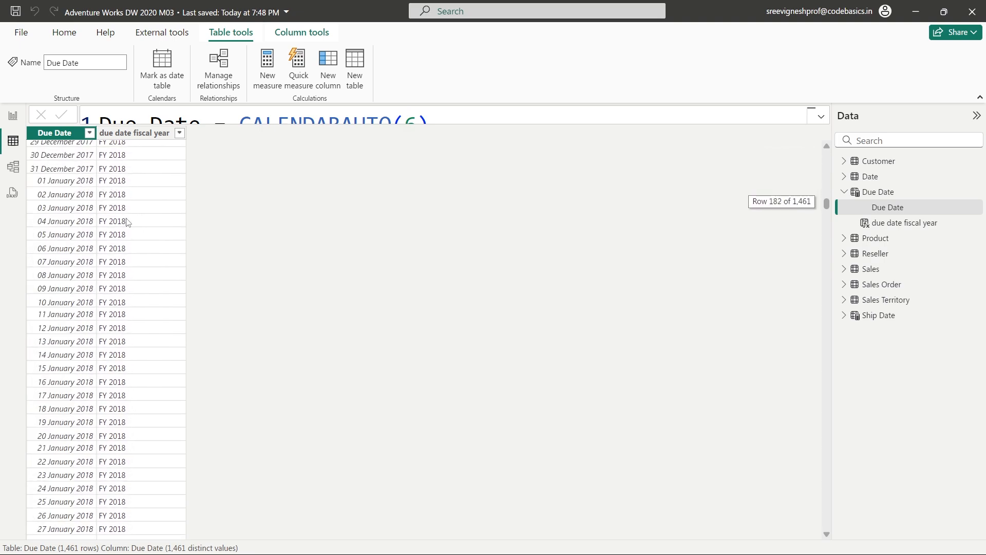
scroll(127, 222, down, 20)
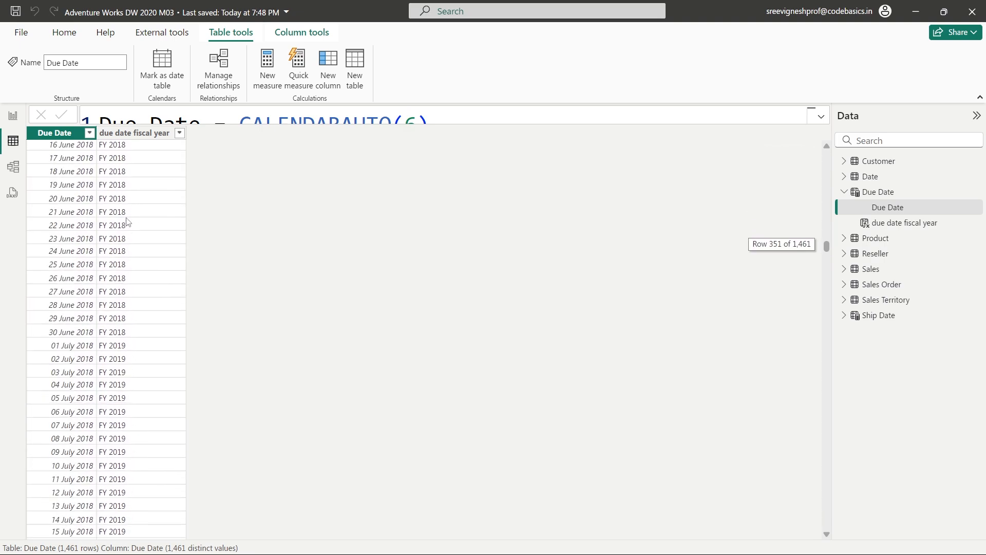
scroll(127, 222, down, 20)
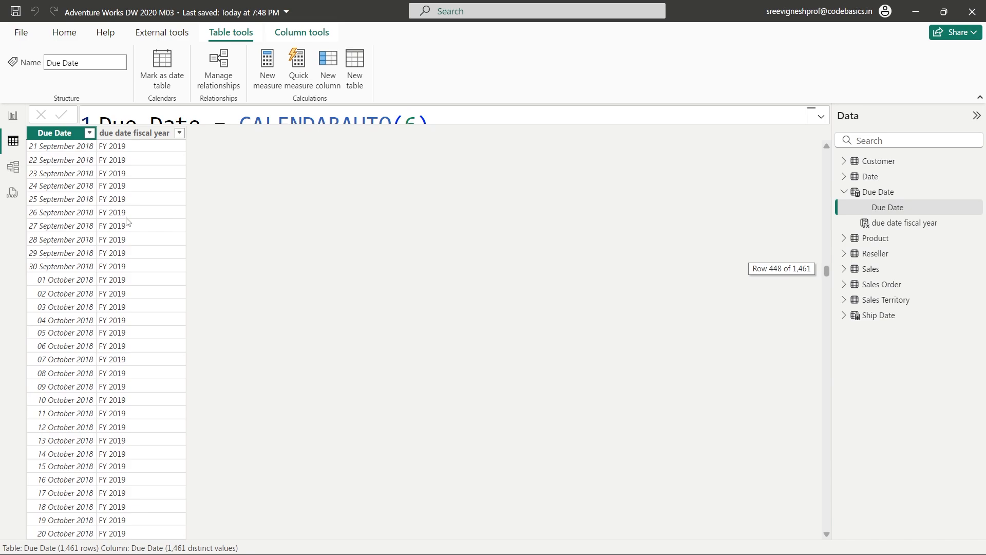
scroll(127, 222, down, 20)
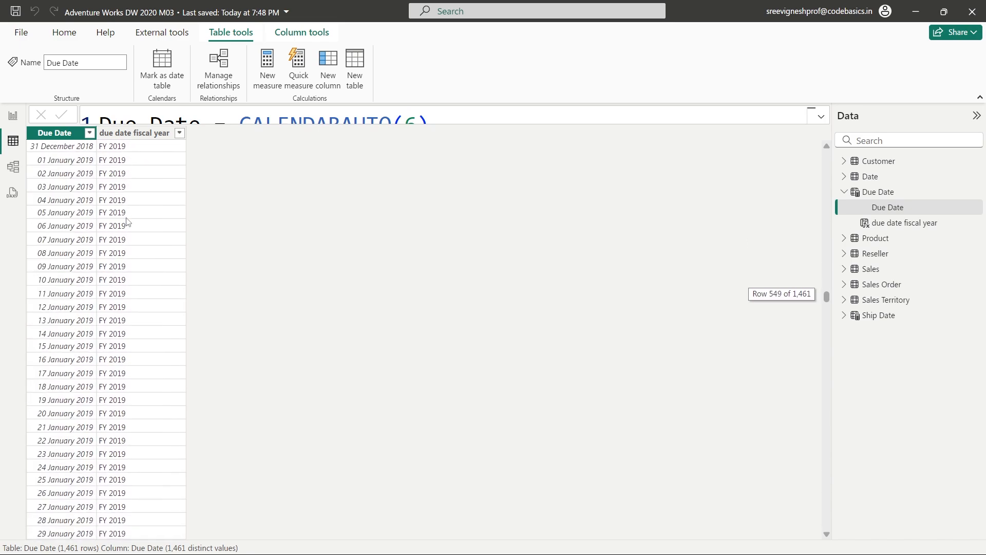
scroll(128, 222, up, 20)
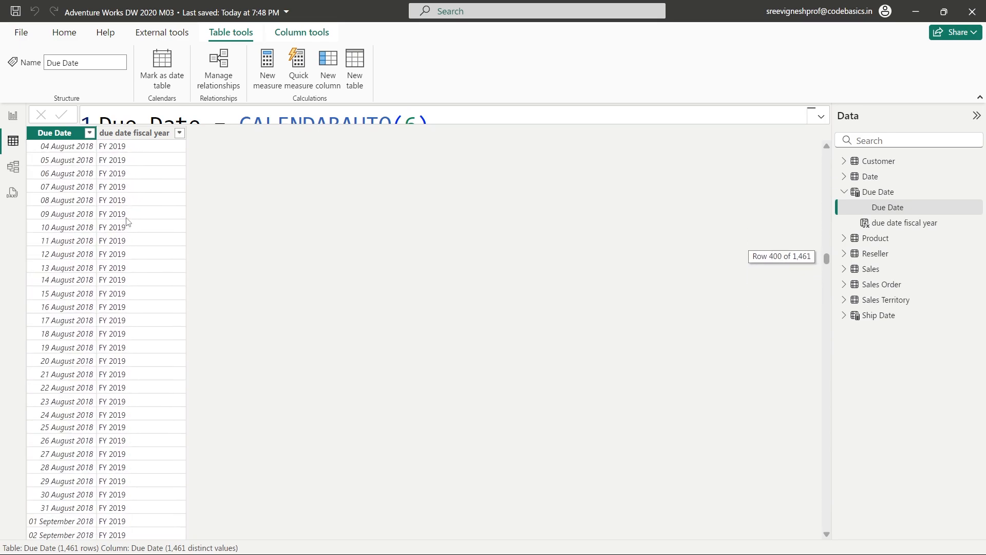
scroll(127, 222, up, 16)
scroll(82, 211, up, 3)
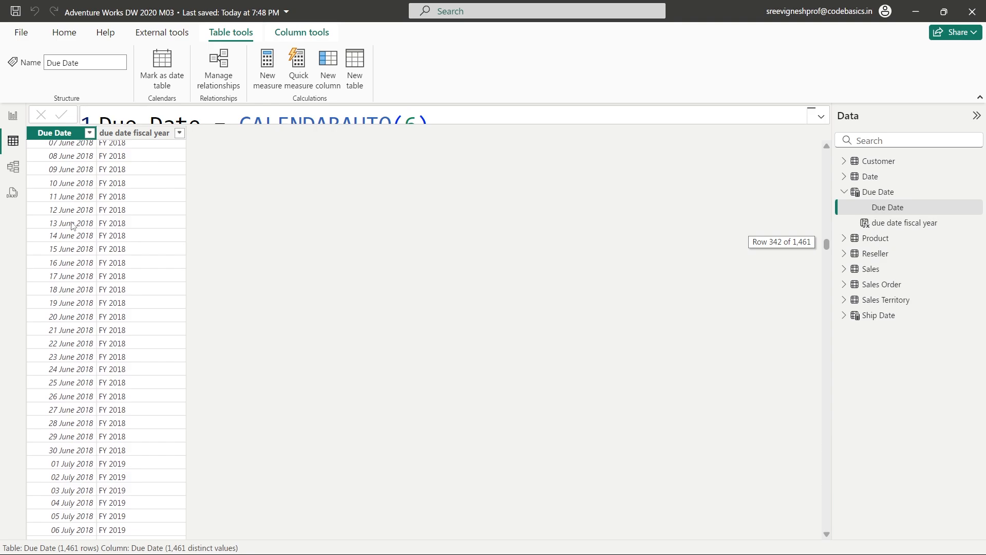
scroll(71, 392, down, 2)
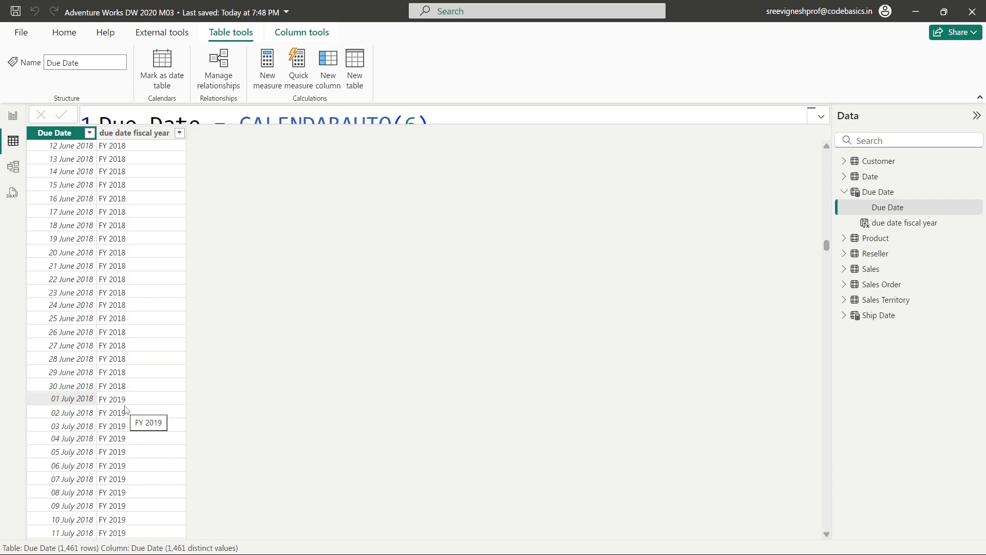
scroll(283, 323, up, 20)
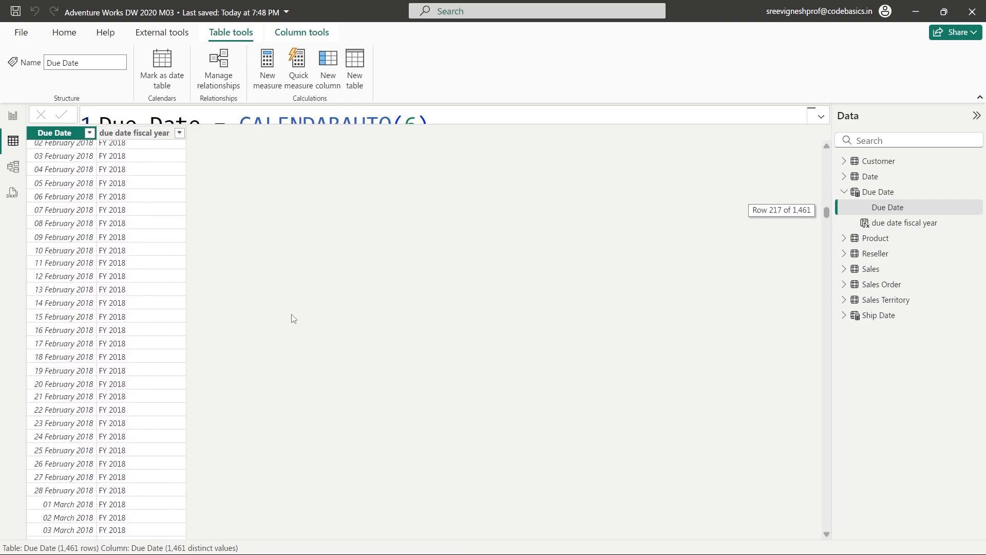
scroll(293, 318, up, 20)
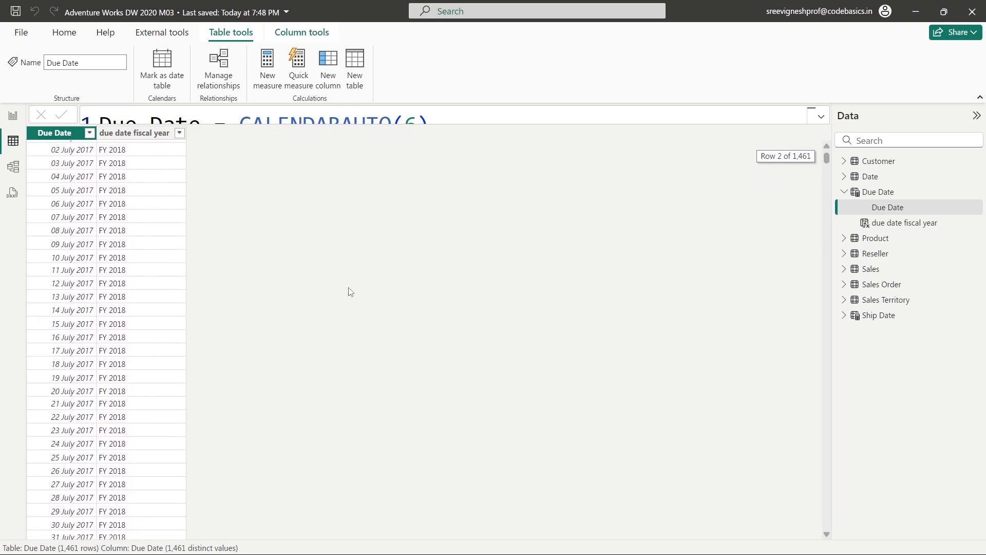
scroll(351, 291, up, 1)
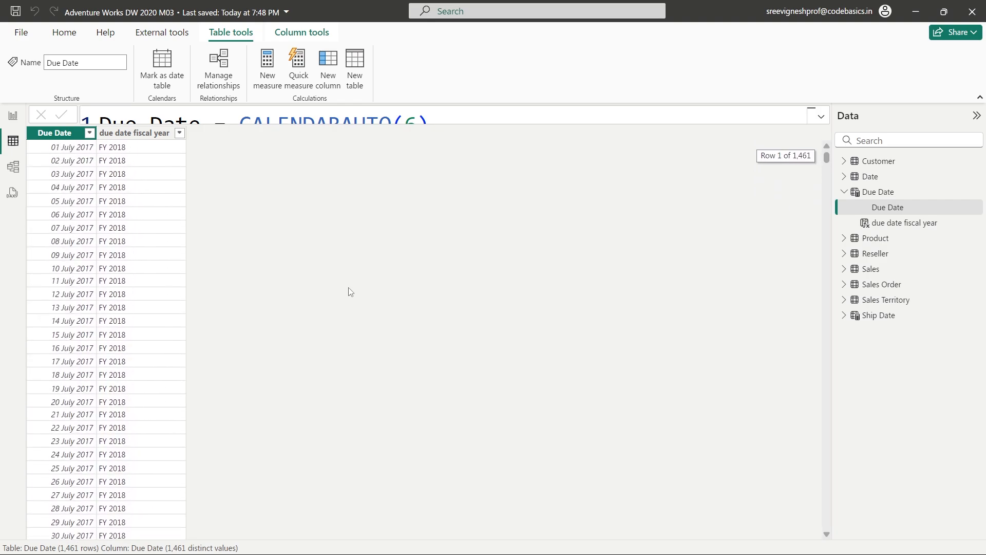
- Switch to the Notion notes, collapse the Creating a Fiscal year section and copy the Due Fiscal Quarter code under Creating Fiscal Quarters
click(822, 117)
click(822, 117)
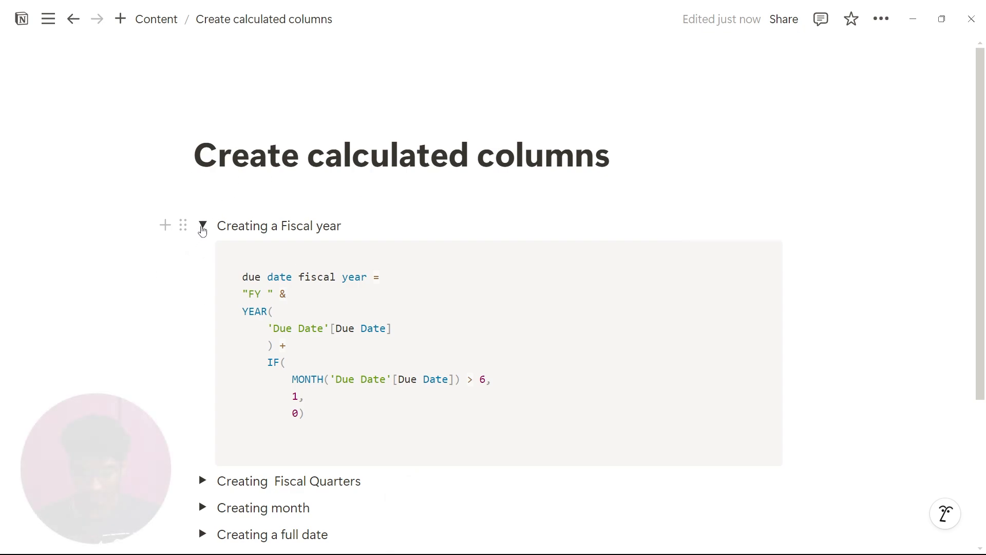
click(202, 225)
click(202, 225)
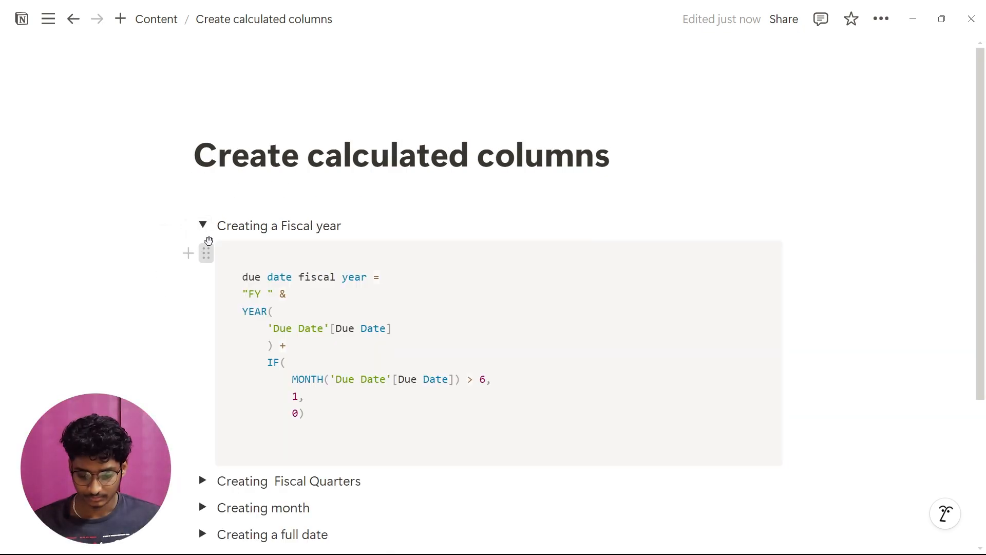
click(202, 225)
click(208, 252)
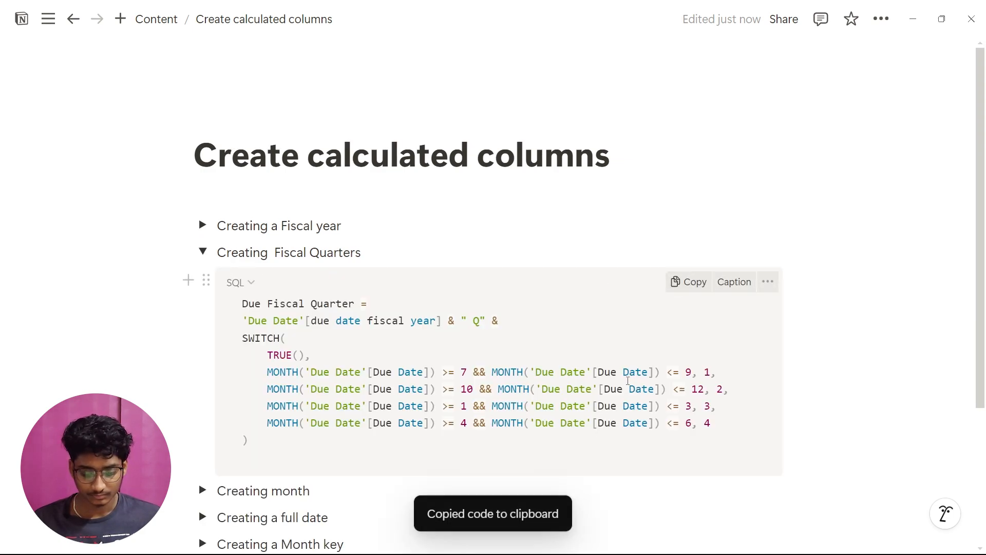
- Switch back to Power BI and add a new calculated column to the Due Date table using the copied Due Fiscal Quarter code
key(alt+Tab)
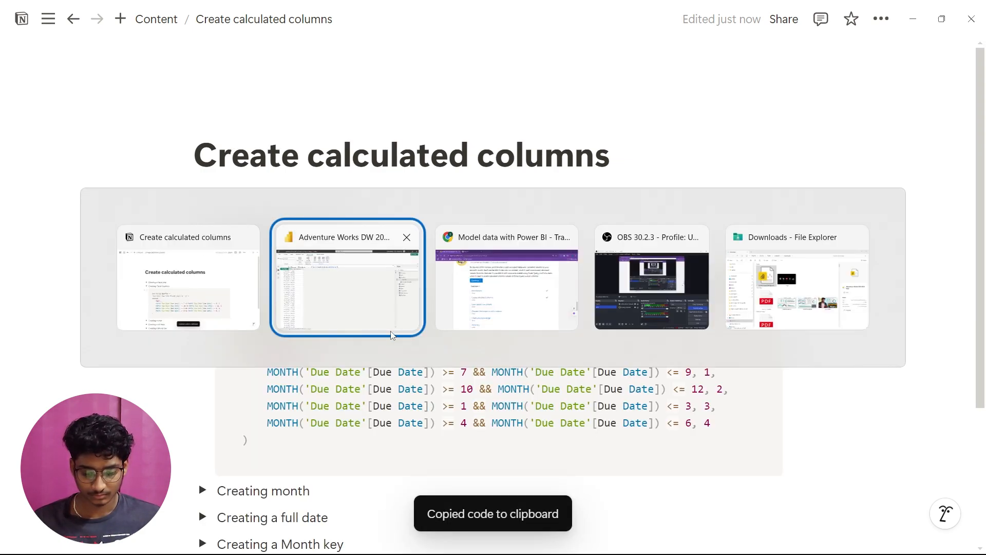
key(alt+Tab)
click(312, 309)
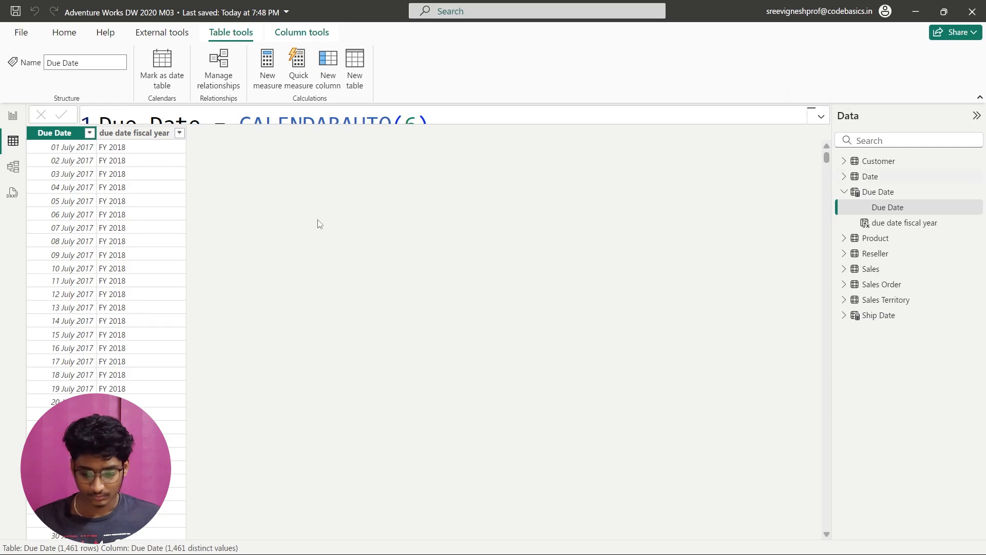
click(129, 135)
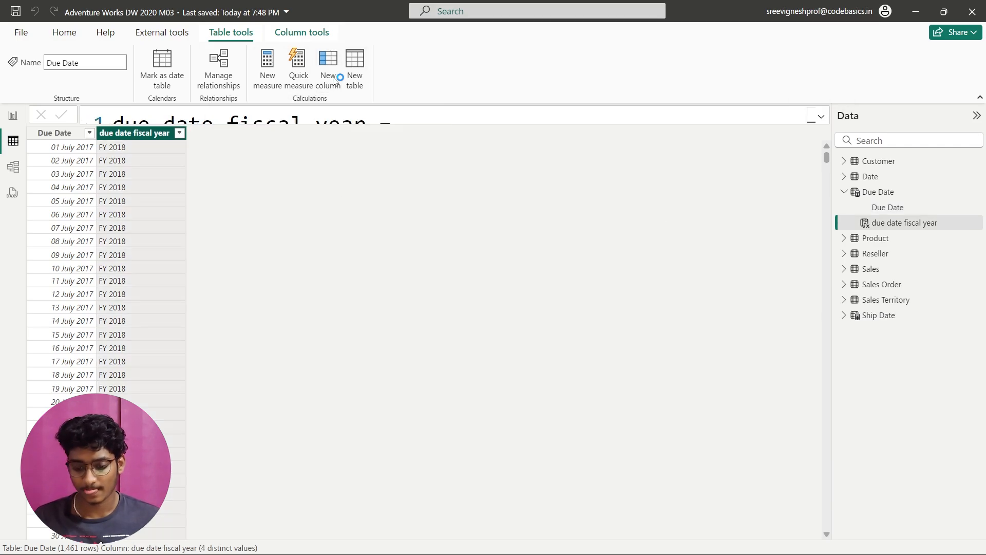
click(334, 81)
key(ctrl+v)
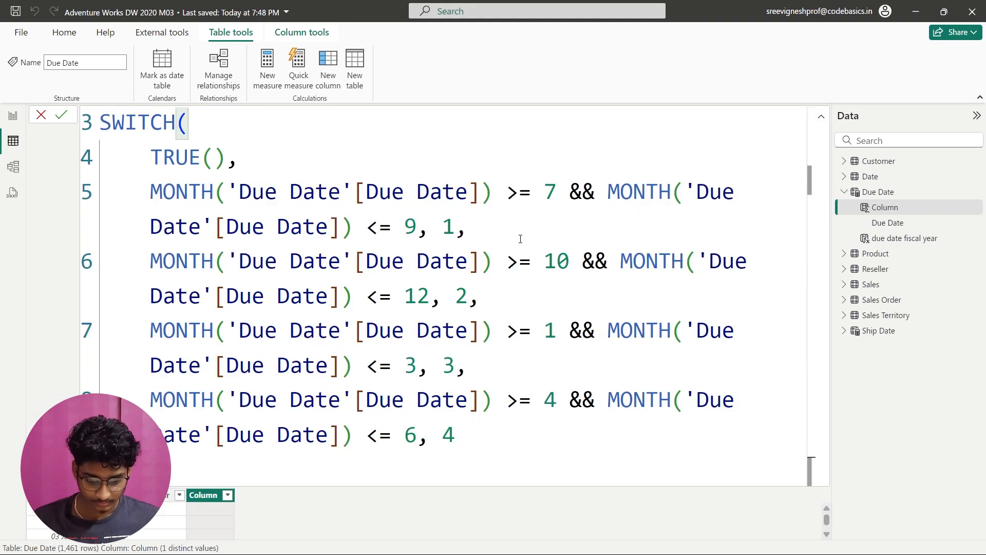
scroll(500, 242, down, 4)
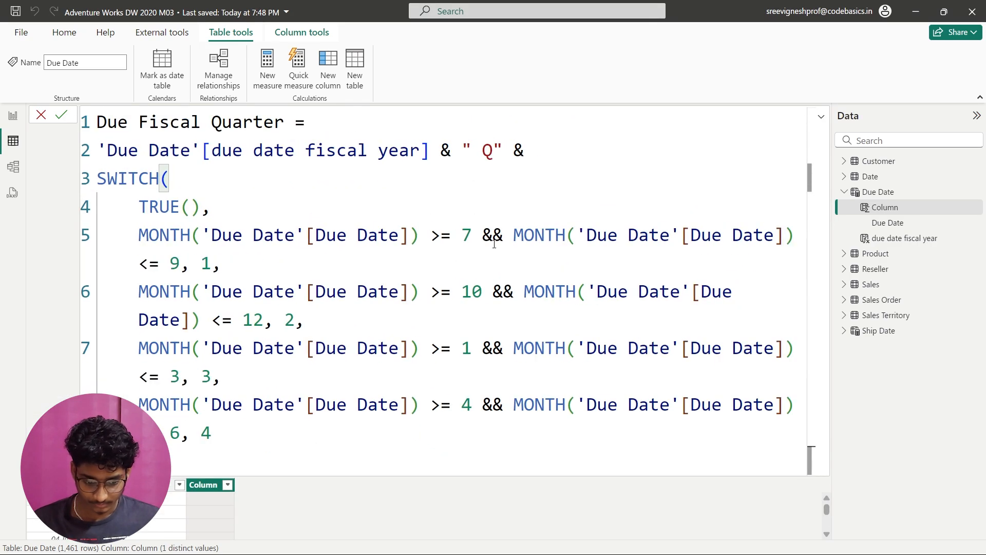
scroll(494, 243, down, 3)
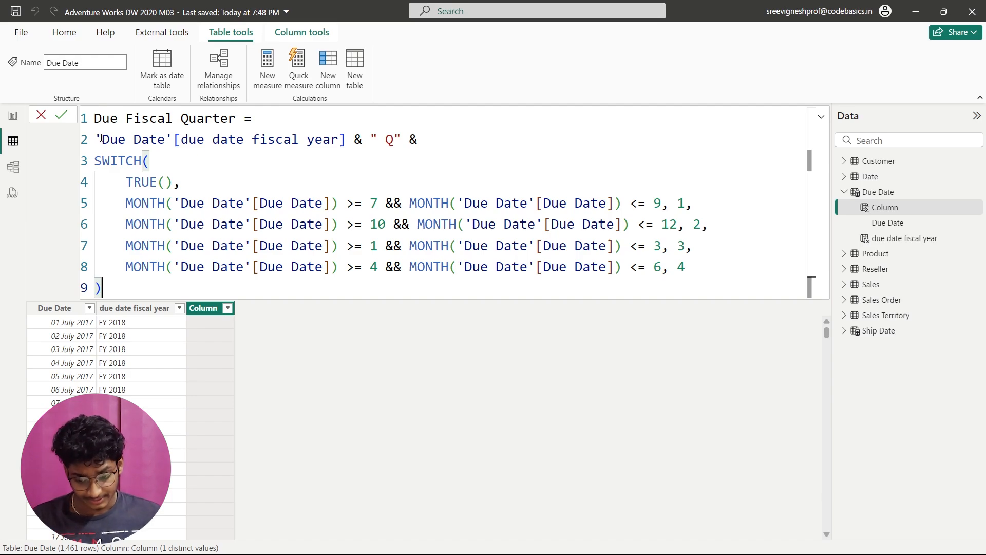
- Remove the space before Q in the Due Fiscal Quarter formula's " Q" text, commit the formula and collapse the formula bar
drag(99, 139, 346, 139)
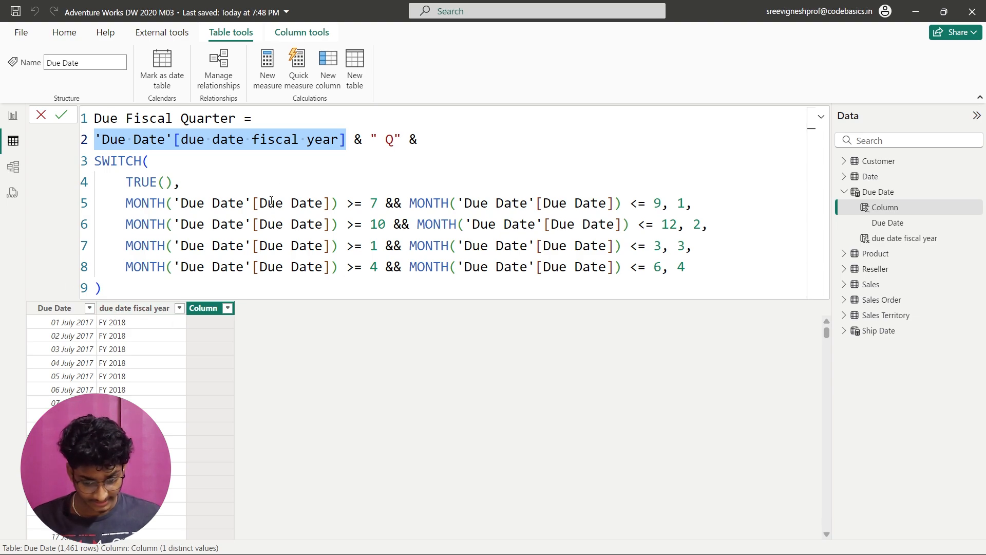
click(386, 144)
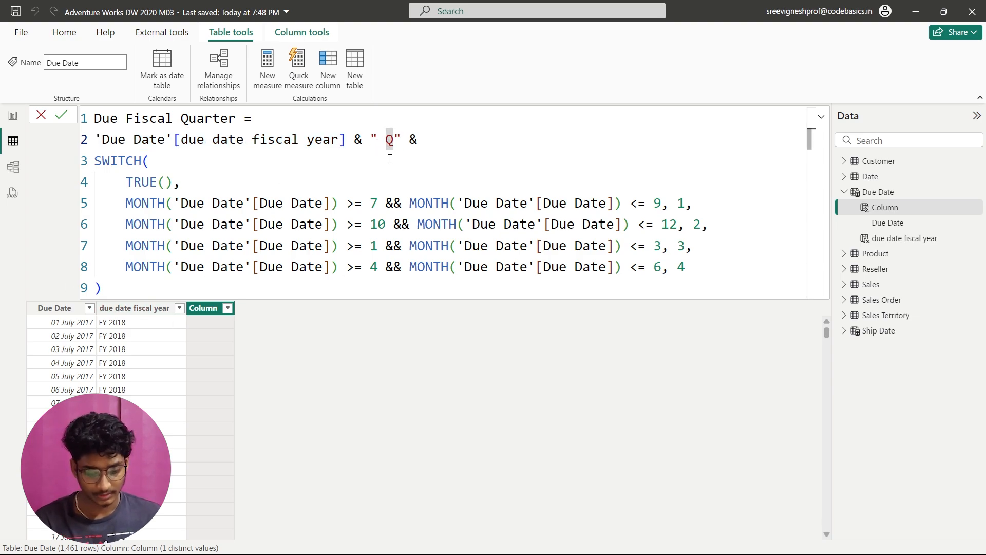
key(BackSpace)
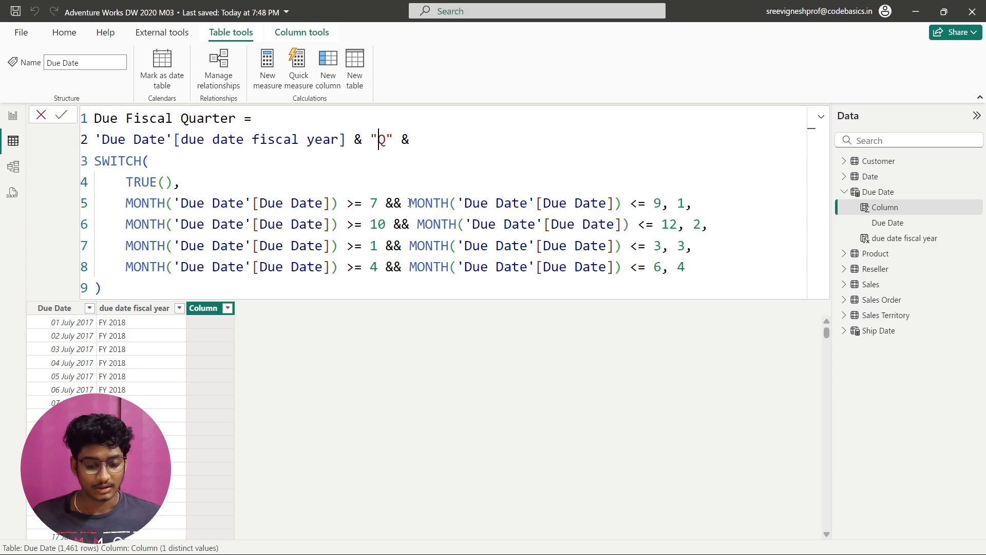
drag(386, 204, 401, 205)
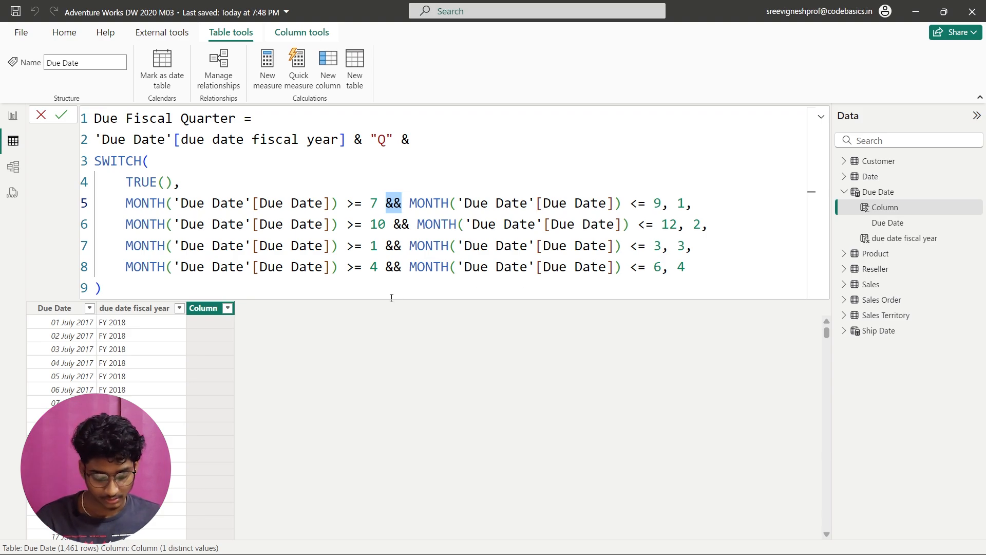
key(Return)
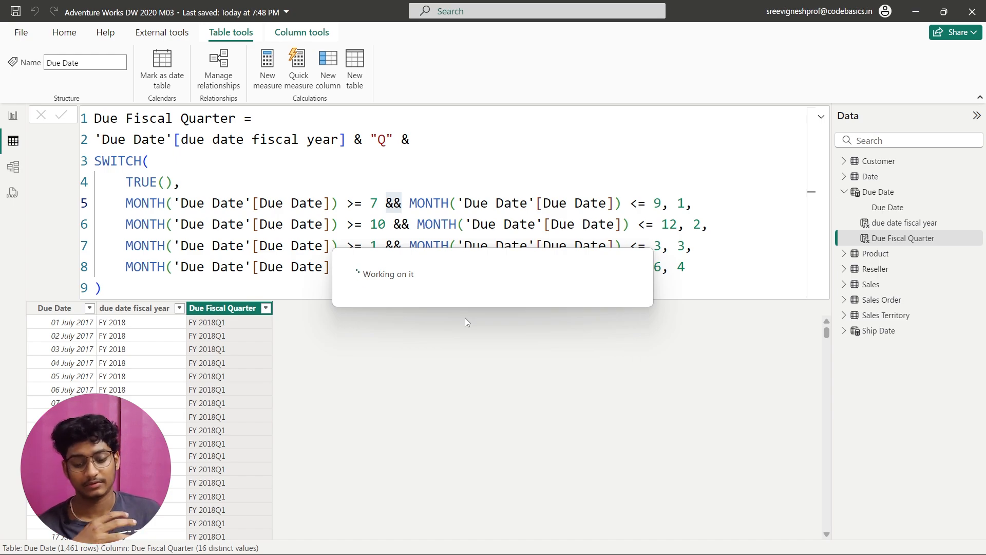
click(820, 121)
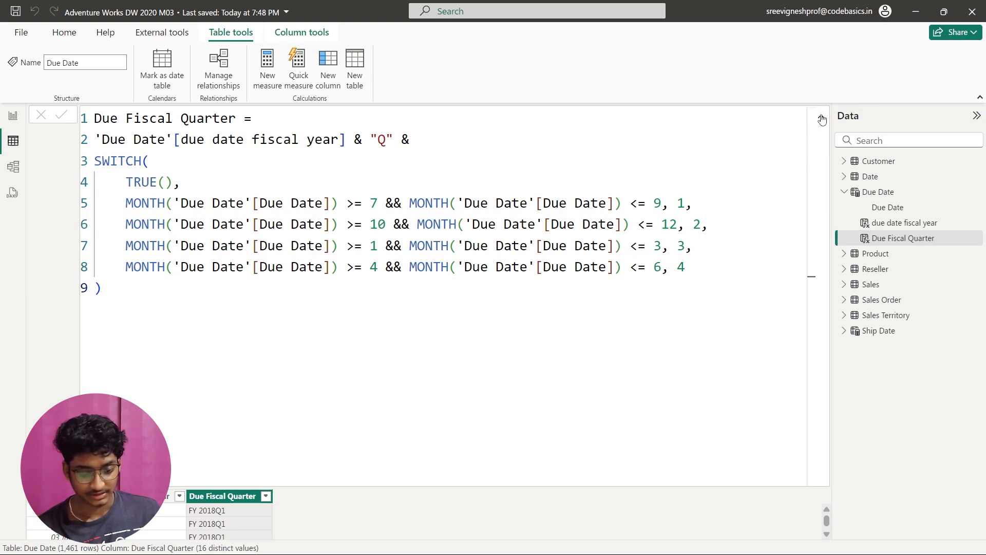
click(821, 119)
- Compare the Due Fiscal Quarter values with the due dates around the September to October 2017 and December 2017 to January 2018 changeovers
scroll(304, 265, down, 15)
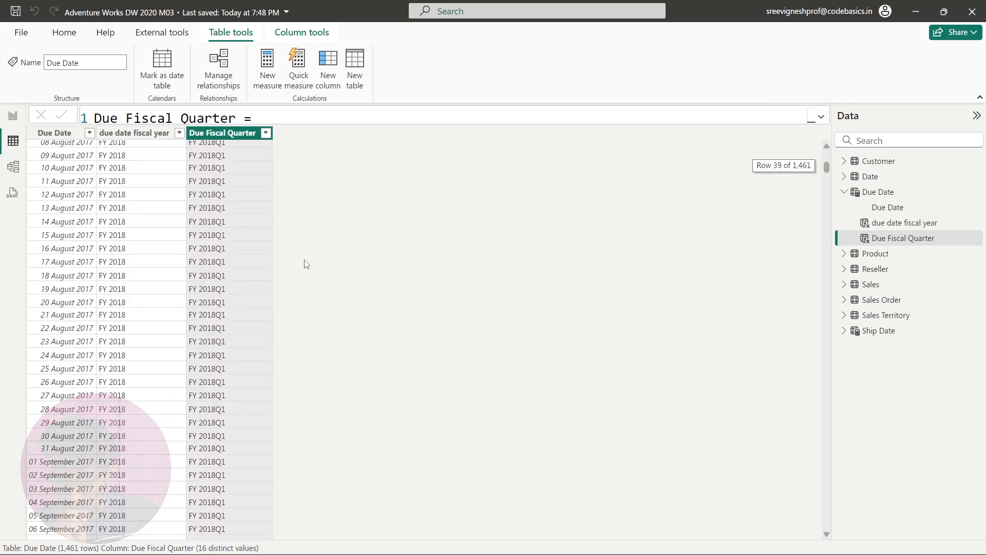
scroll(245, 266, up, 20)
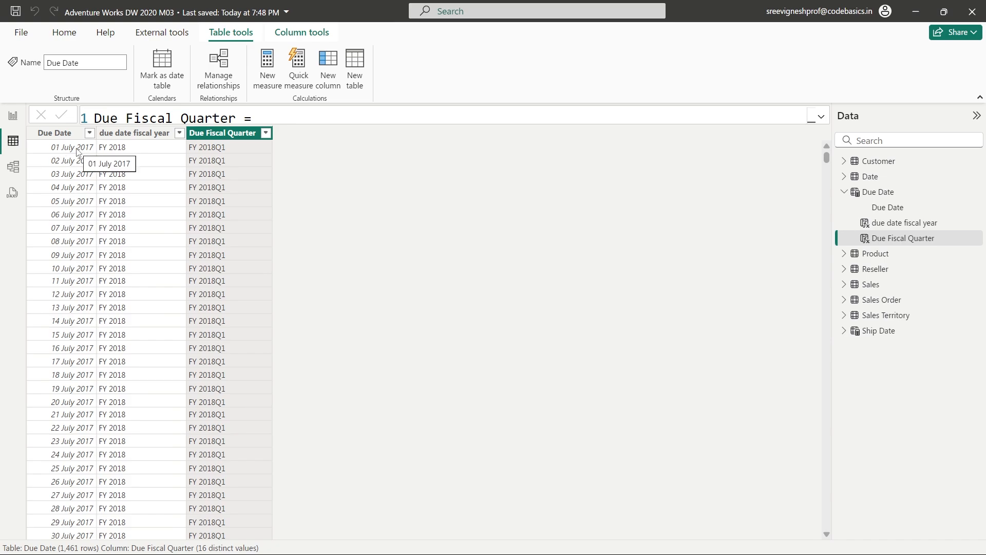
scroll(88, 205, down, 20)
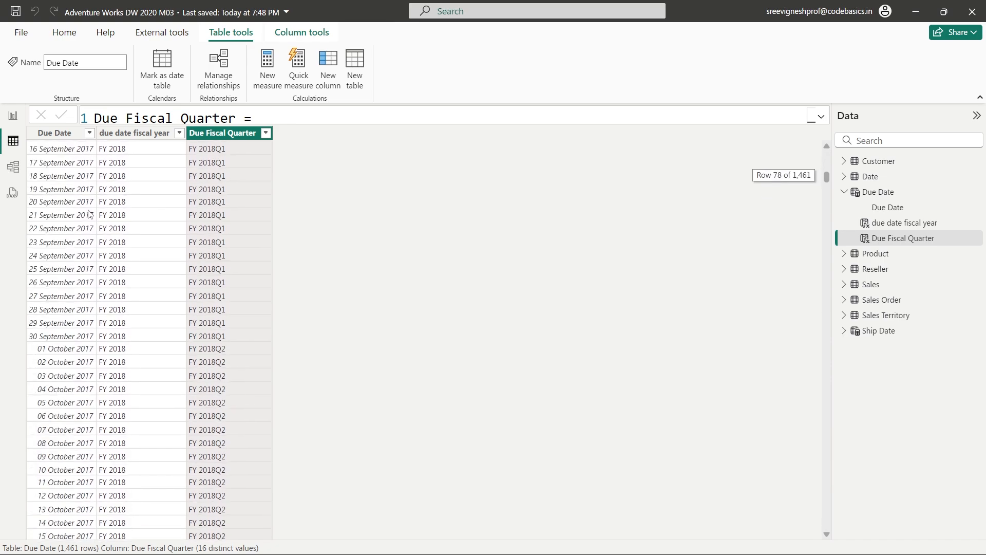
scroll(89, 215, down, 4)
scroll(89, 214, up, 10)
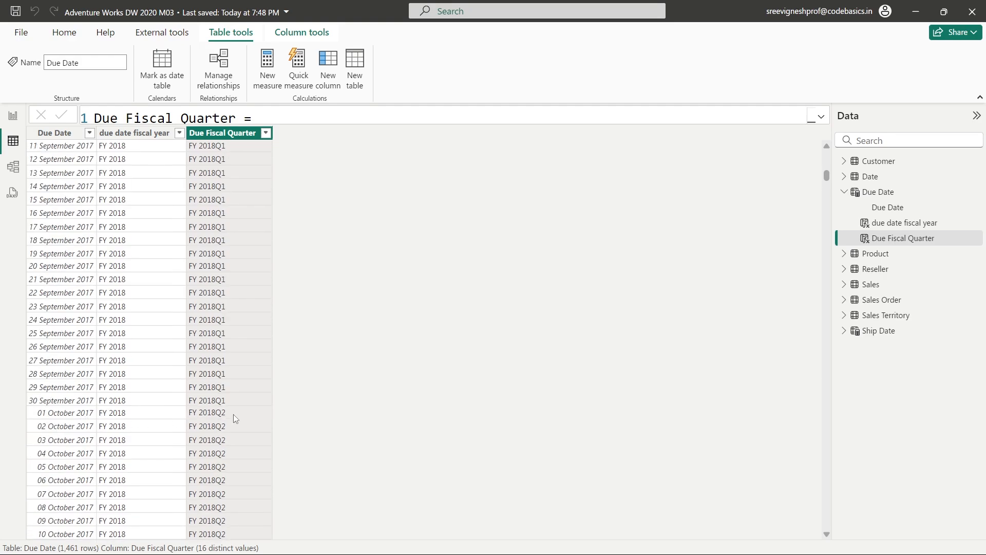
scroll(233, 414, down, 10)
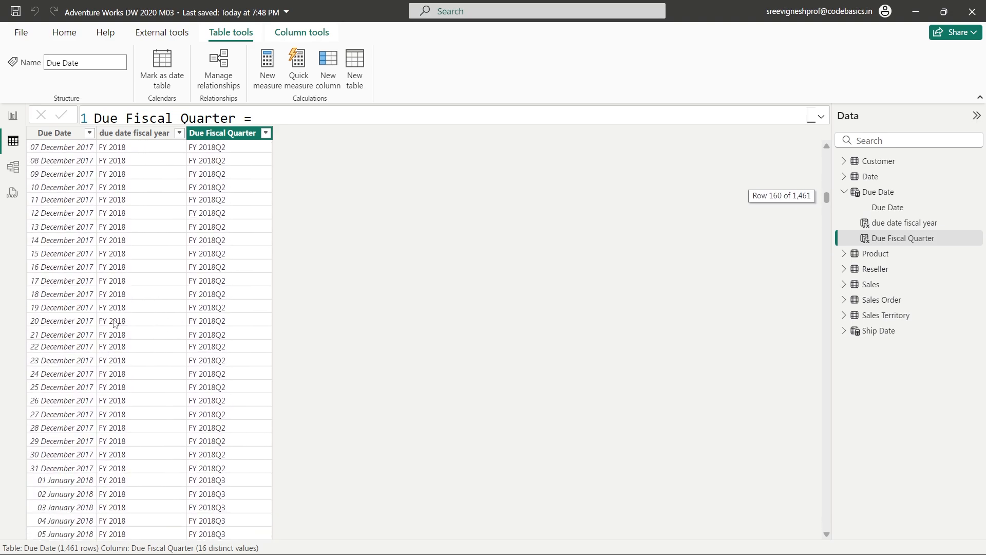
scroll(114, 322, down, 6)
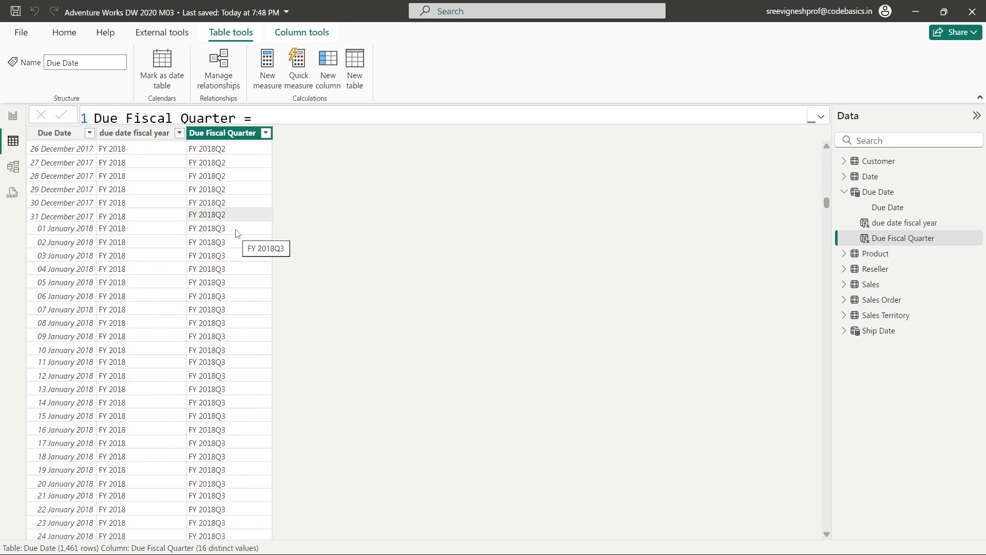
scroll(475, 307, up, 20)
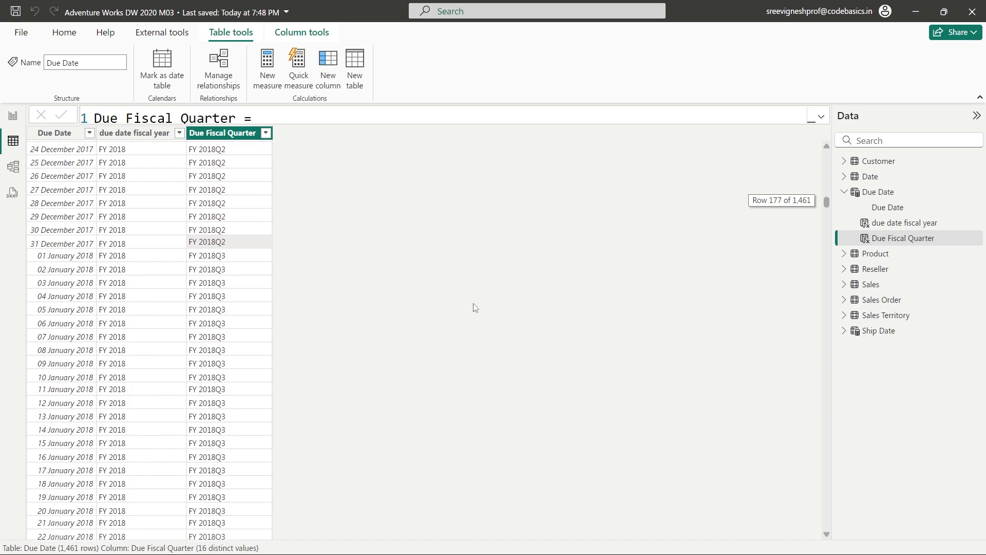
- Insert a separate " " & before "Q" in the Due Fiscal Quarter formula, commit it and collapse the formula bar
scroll(475, 307, up, 10)
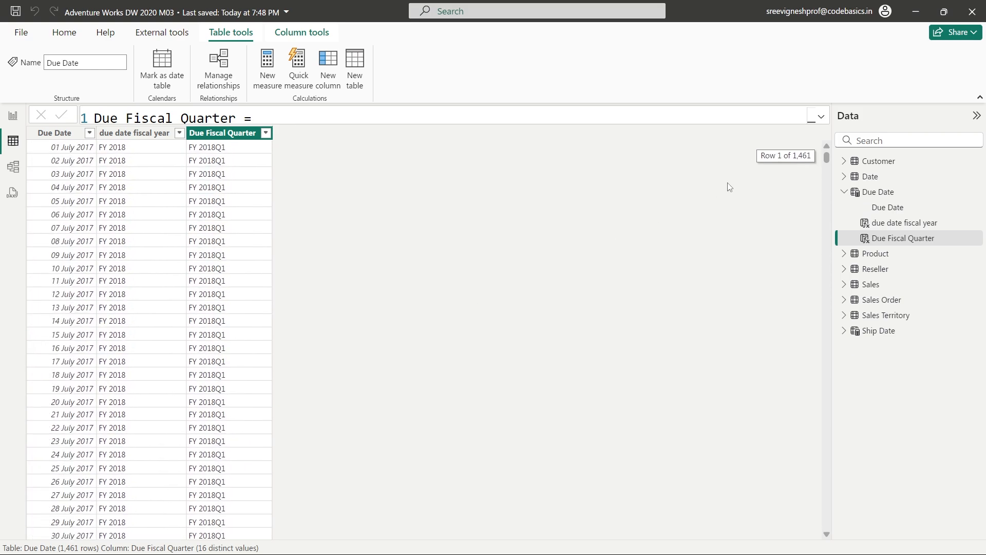
click(821, 117)
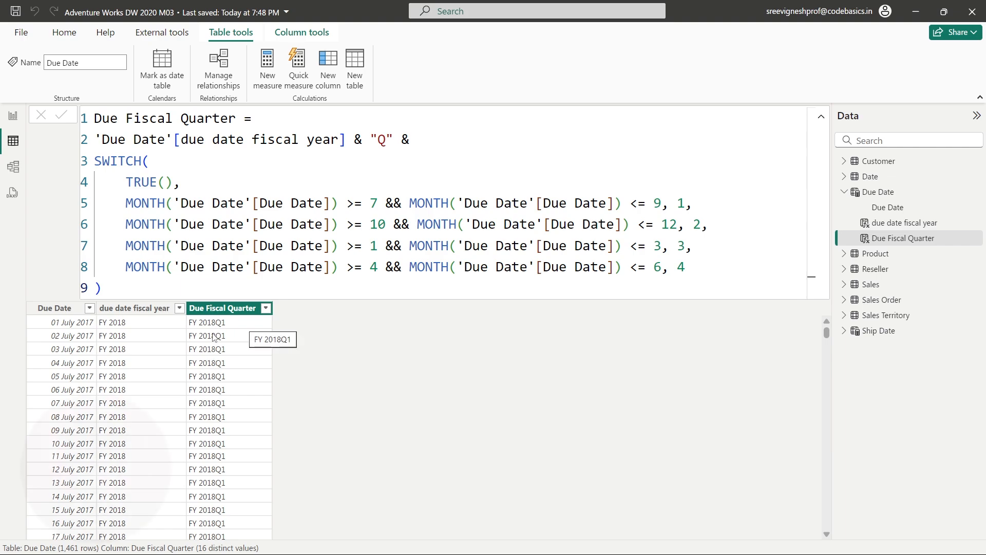
click(361, 140)
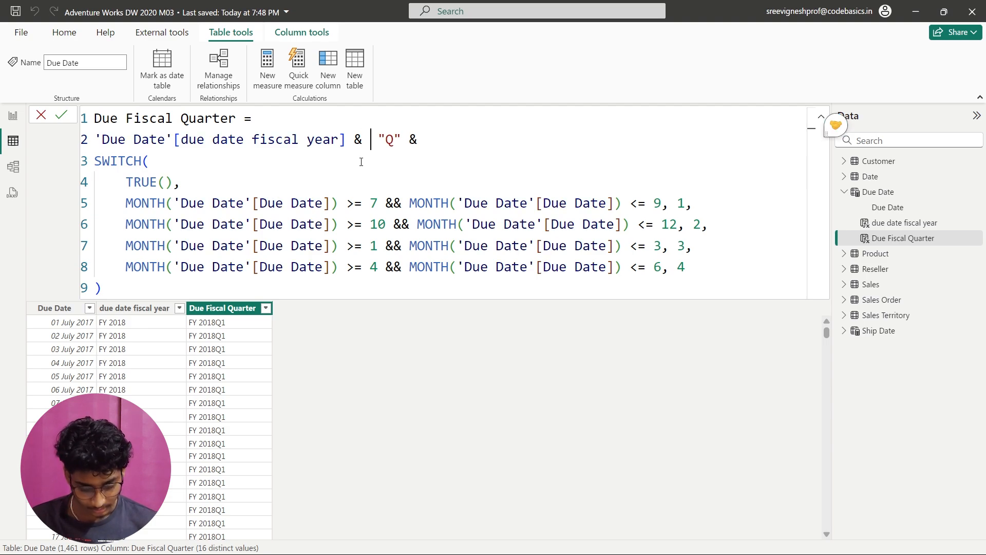
text(")
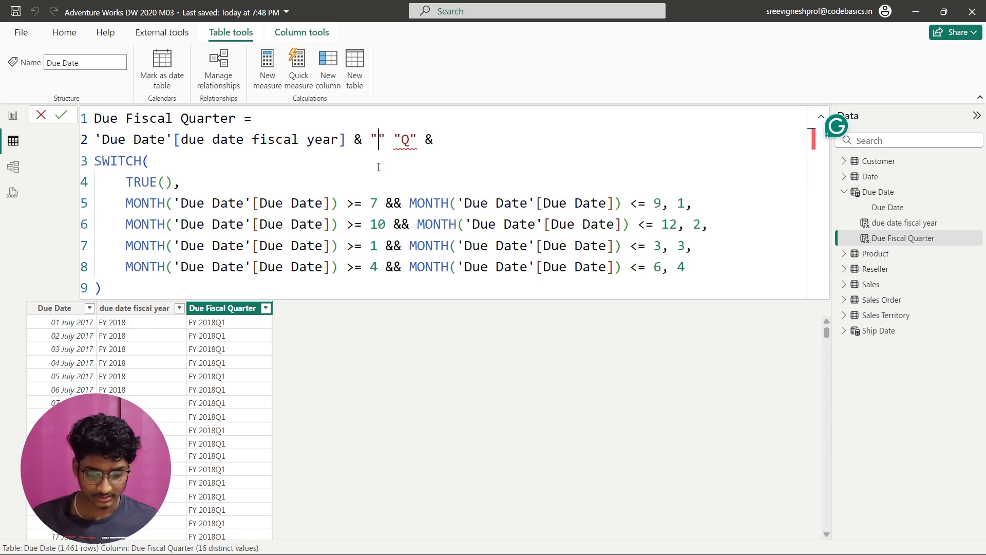
text( ")
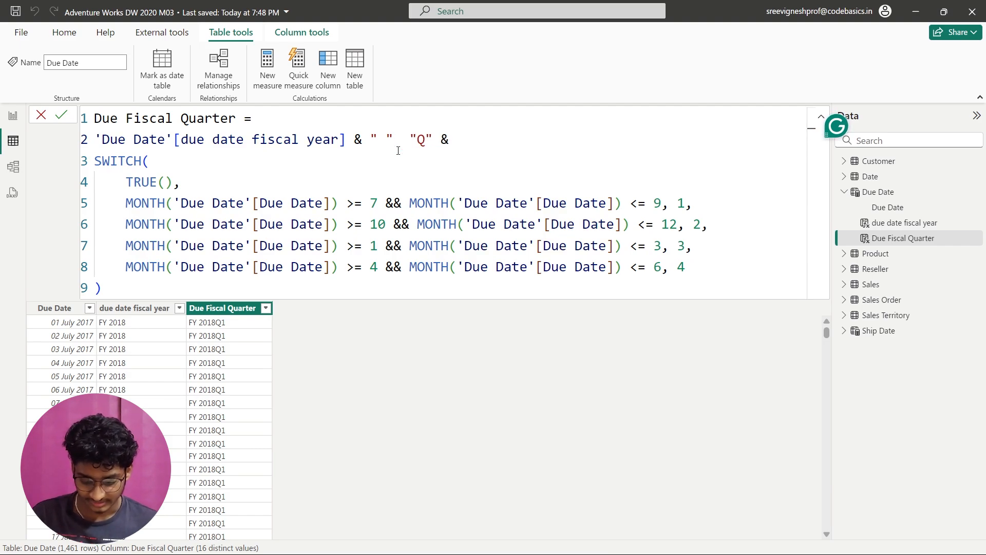
text( &)
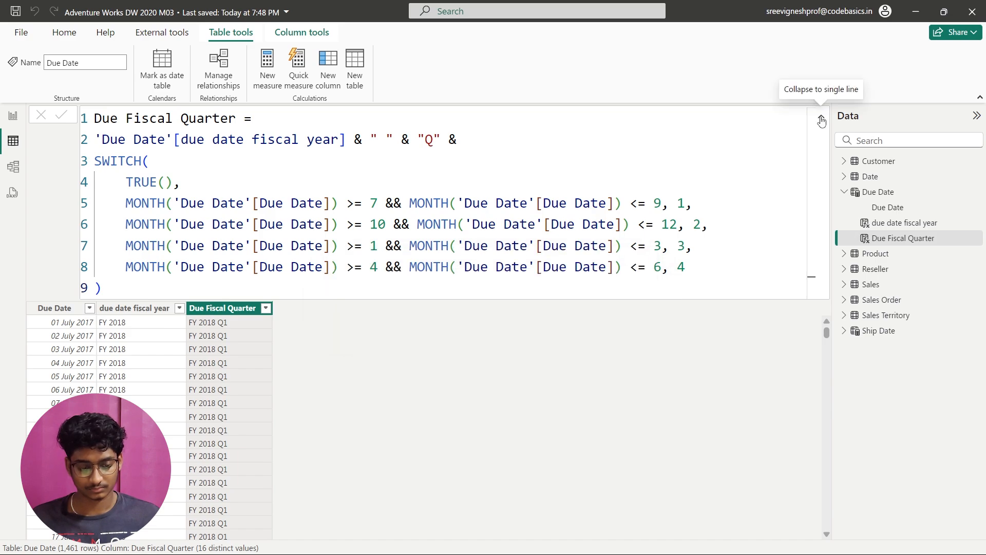
click(821, 118)
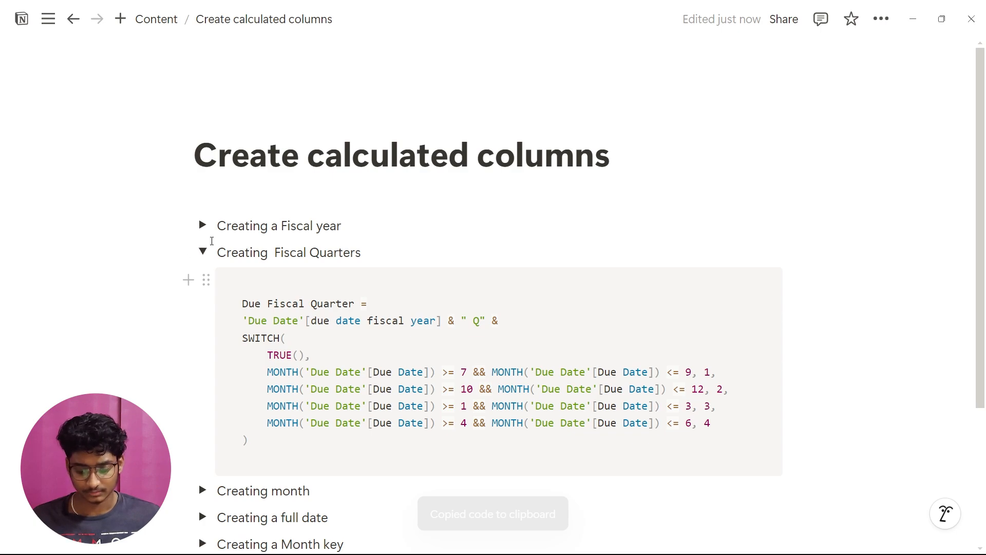
- Switch to the Notion notes, collapse Creating Fiscal Quarters and expand Creating month, Creating a full date and Creating a Month key to read their code
scroll(210, 231, down, 1)
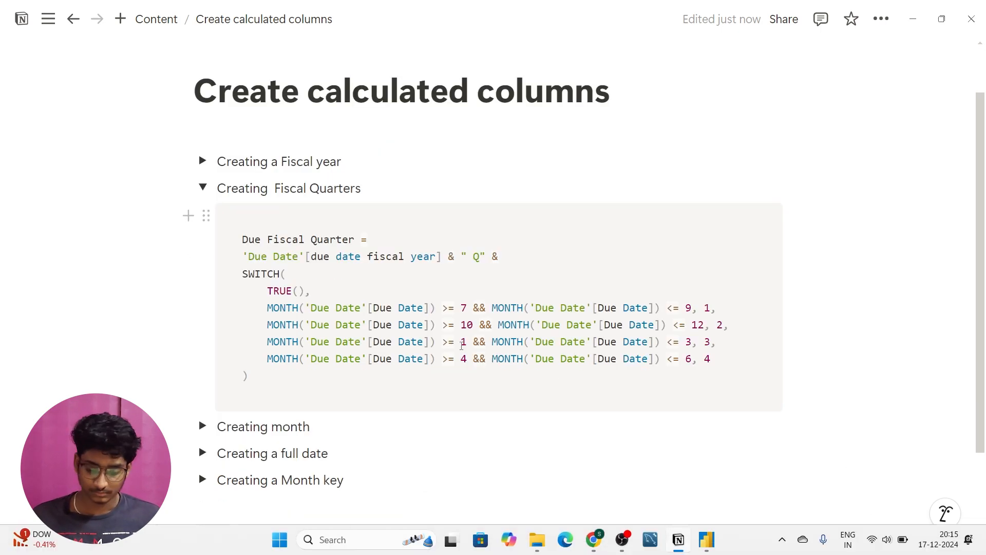
click(203, 189)
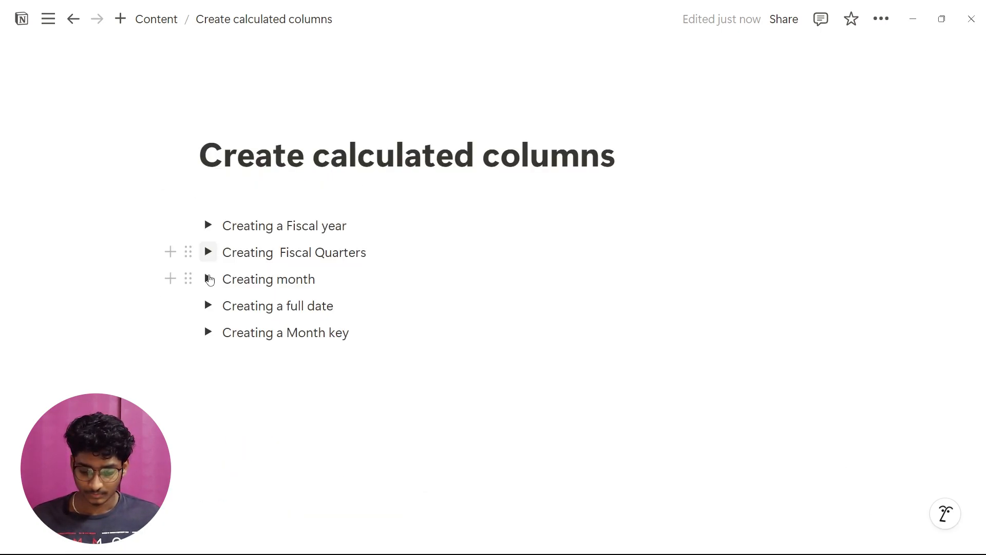
click(208, 279)
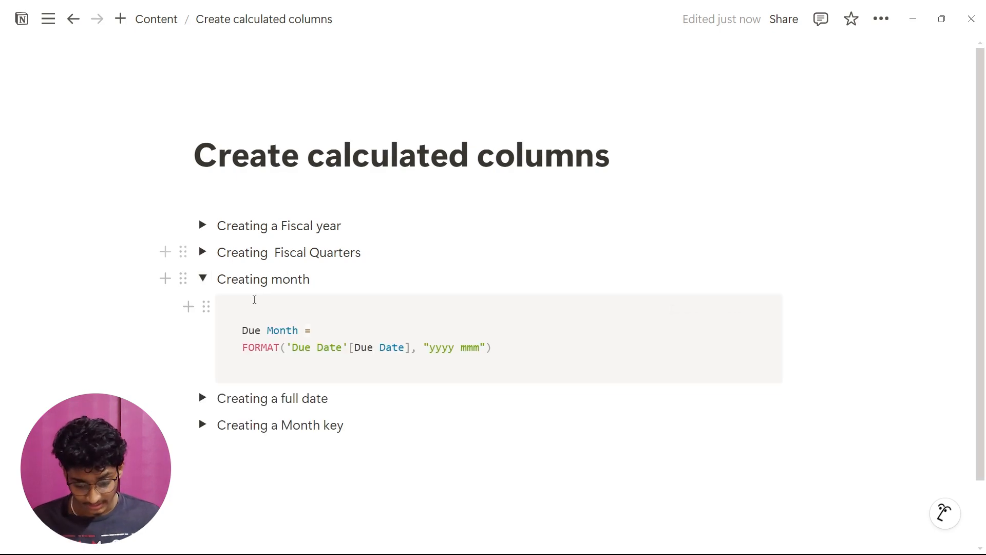
scroll(209, 297, down, 1)
click(202, 322)
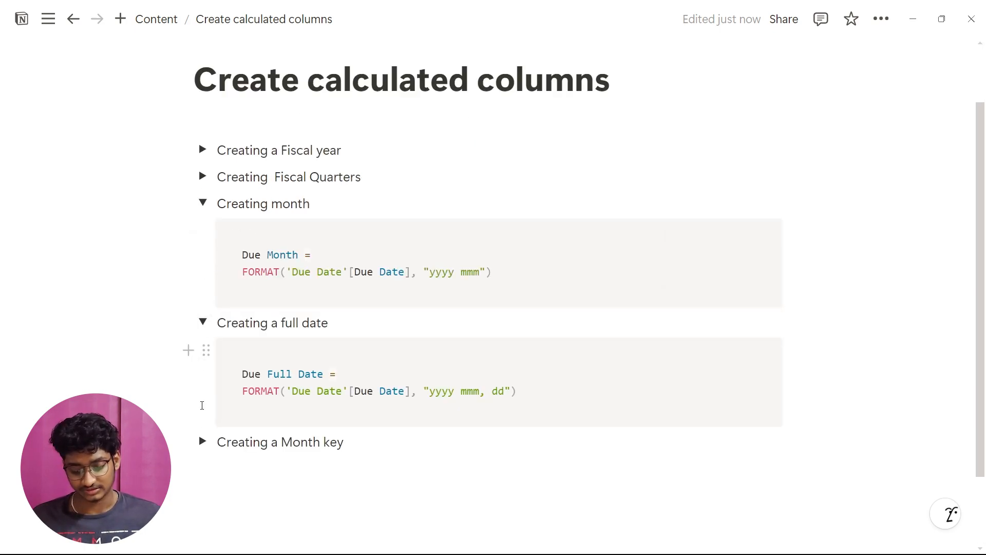
click(197, 441)
scroll(360, 338, down, 1)
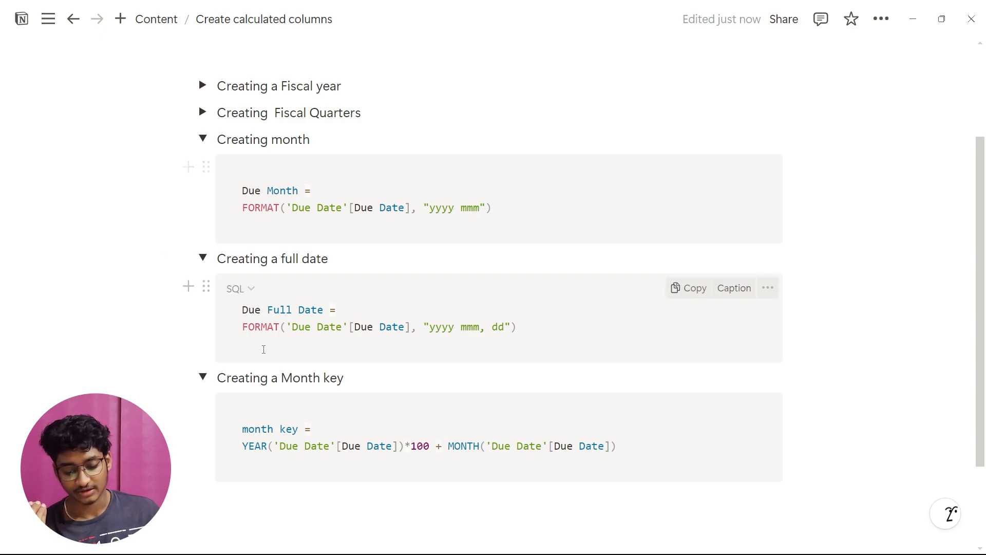
scroll(310, 392, down, 1)
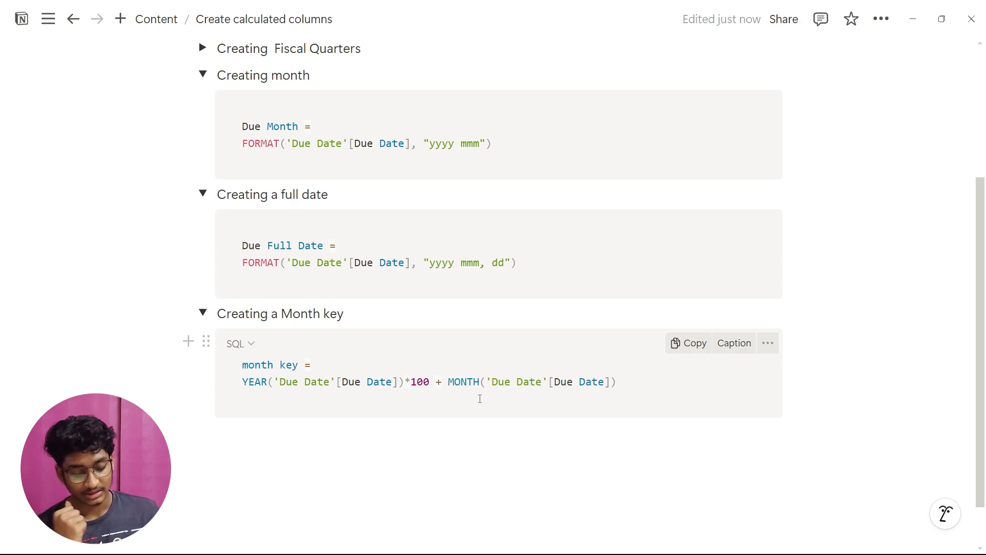
scroll(479, 396, up, 3)
scroll(418, 399, down, 2)
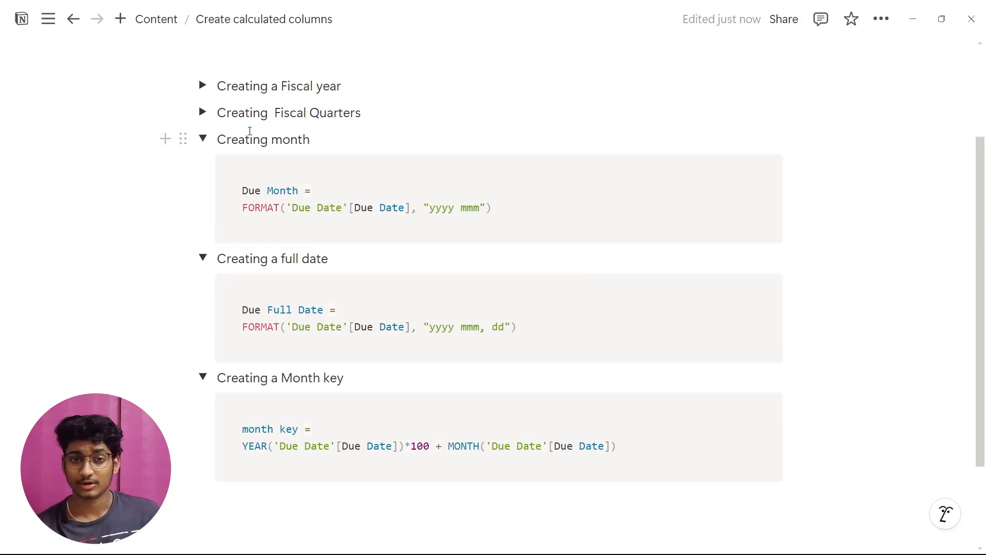